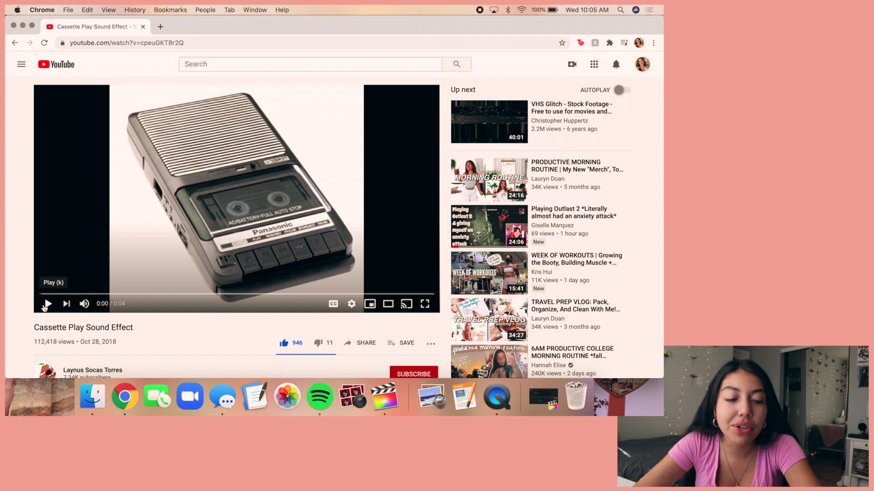
Preview the Cassette Play Sound Effect video and copy its URL.
left_click(46, 304)
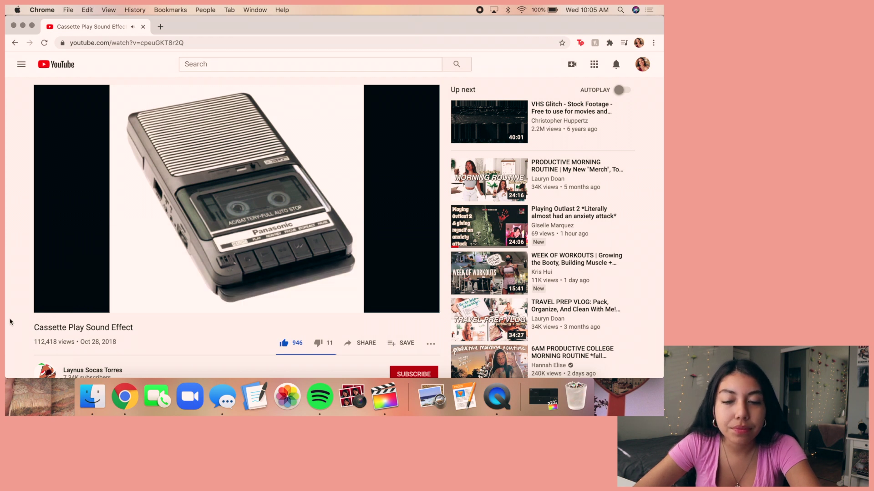
left_click(212, 41)
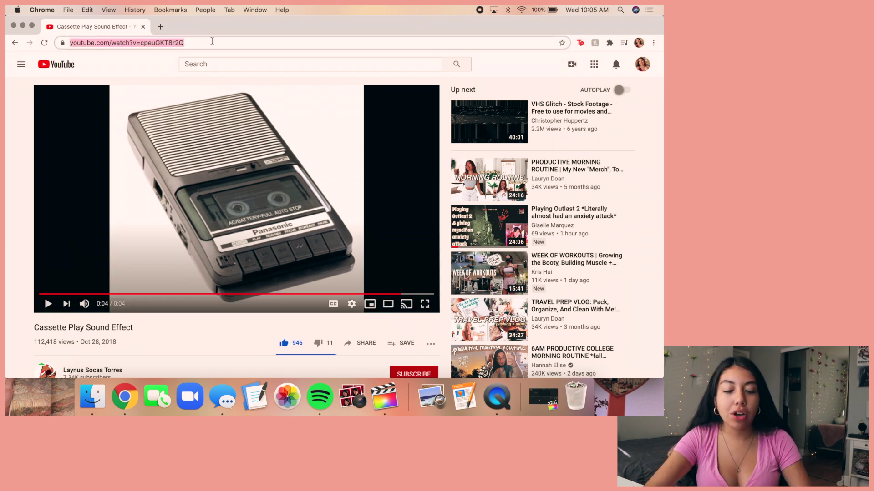
key("super+c")
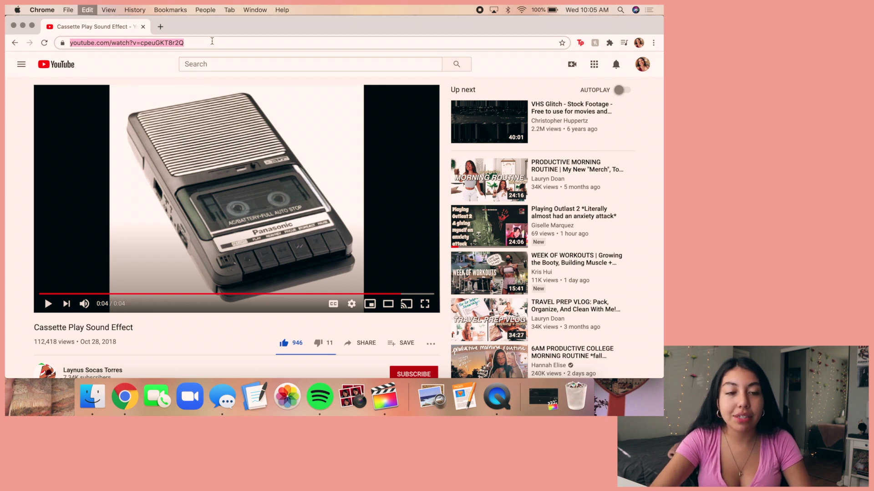
Convert the copied cassette video link to MP3 with the bookmarked YouTube to Mp3 Converter in a new browser tab and download the file.
left_click(159, 26)
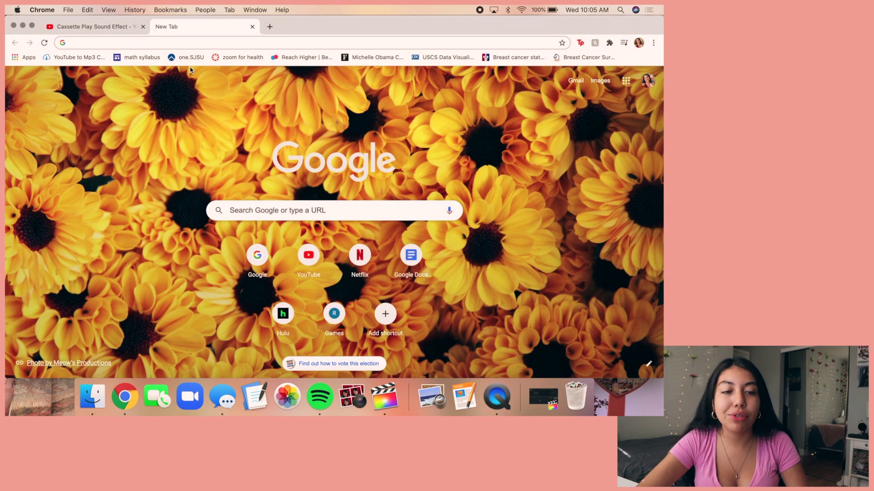
left_click(86, 58)
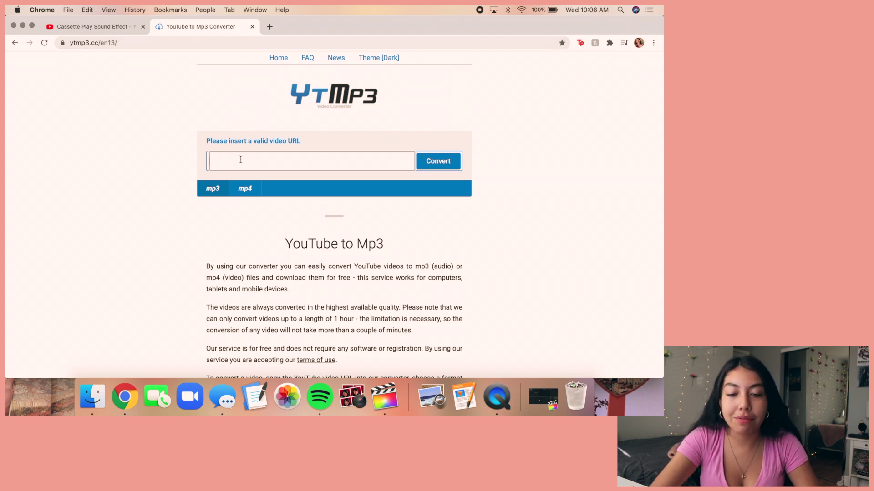
key("super+v")
left_click(437, 169)
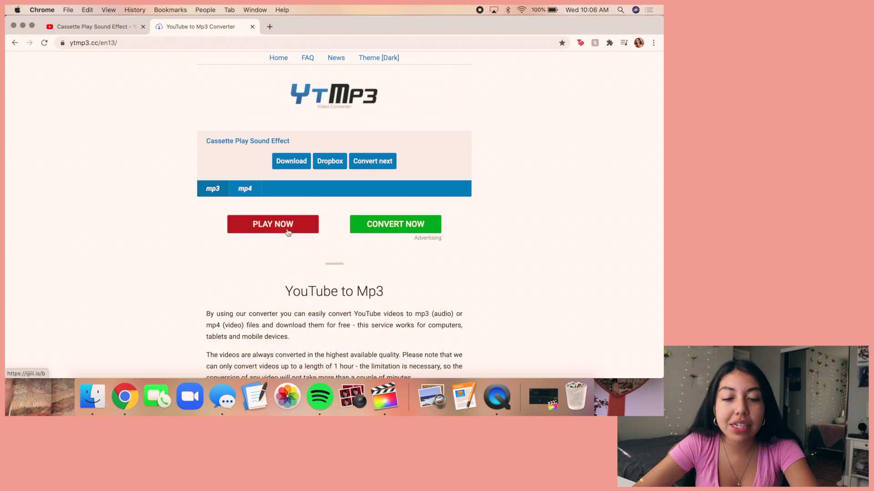
left_click(276, 163)
left_click(362, 27)
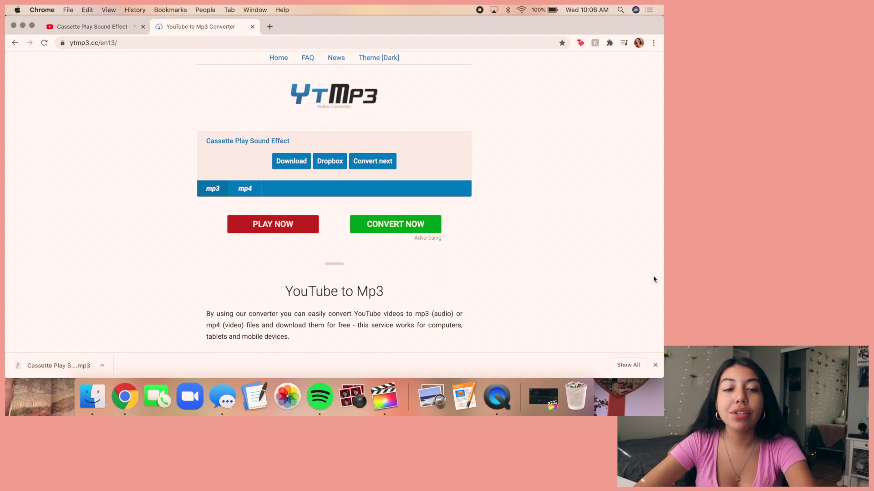
Search YouTube for "mouse click sound effect" and open the Mouse Click - Sound Effect (HD) video.
left_click(72, 27)
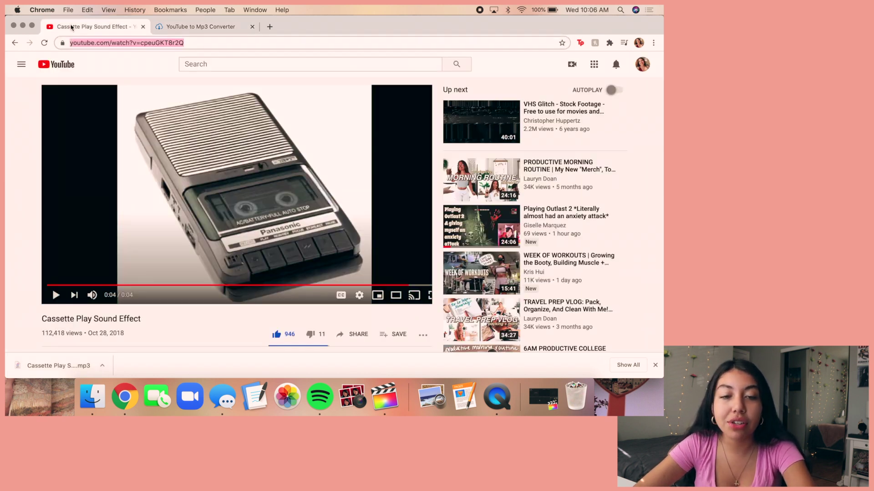
left_click(293, 64)
type("mouse click sound effect")
key("Return")
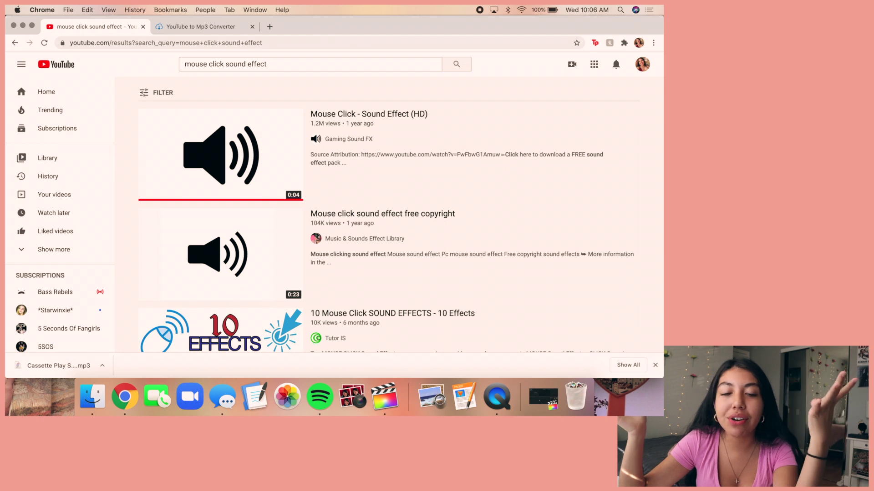
left_click(353, 116)
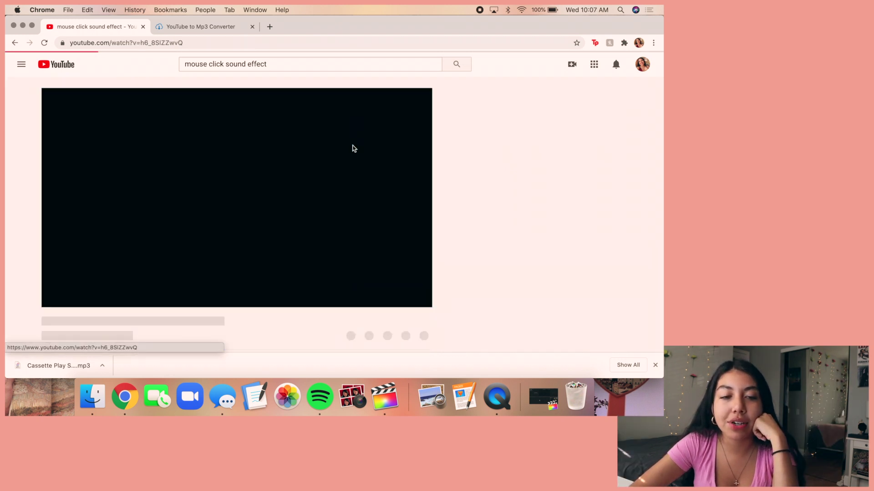
Preview the Mouse Click - Sound Effect (HD) video and copy its URL.
left_click(203, 189)
left_click(203, 189)
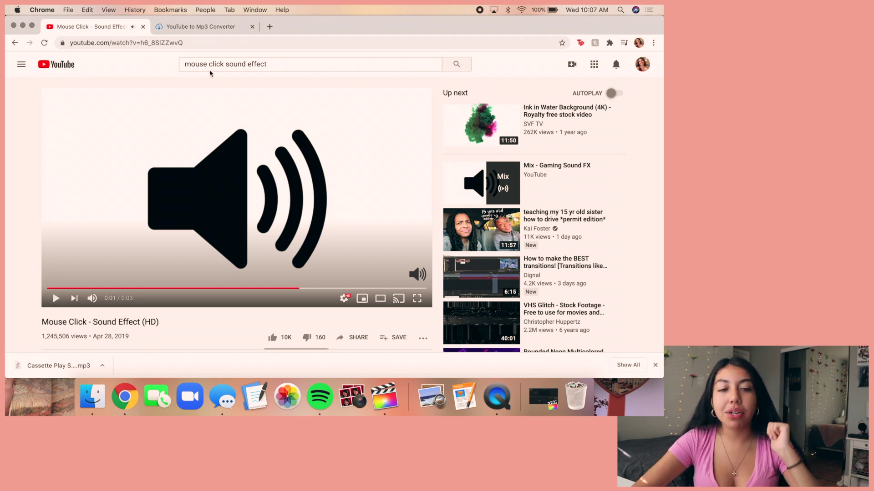
left_click(192, 41)
Reset the YtMp3 converter page, convert the copied mouse click video link to MP3 and download the file.
left_click(190, 27)
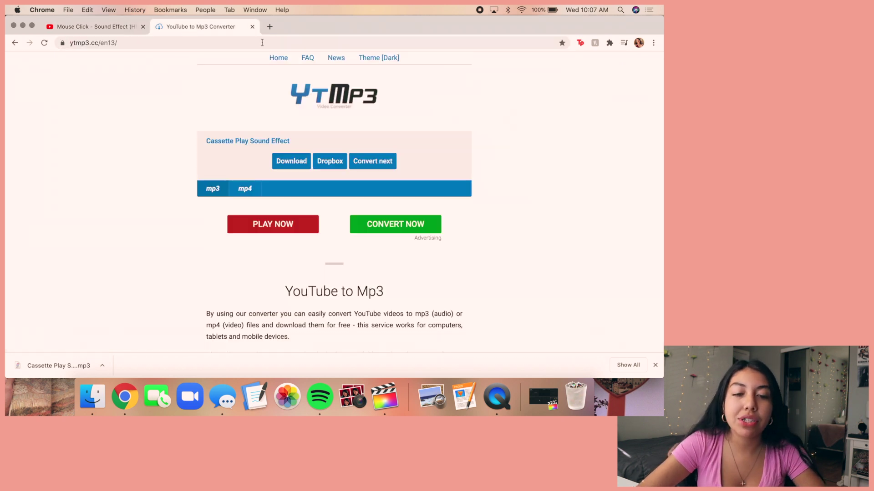
left_click(323, 95)
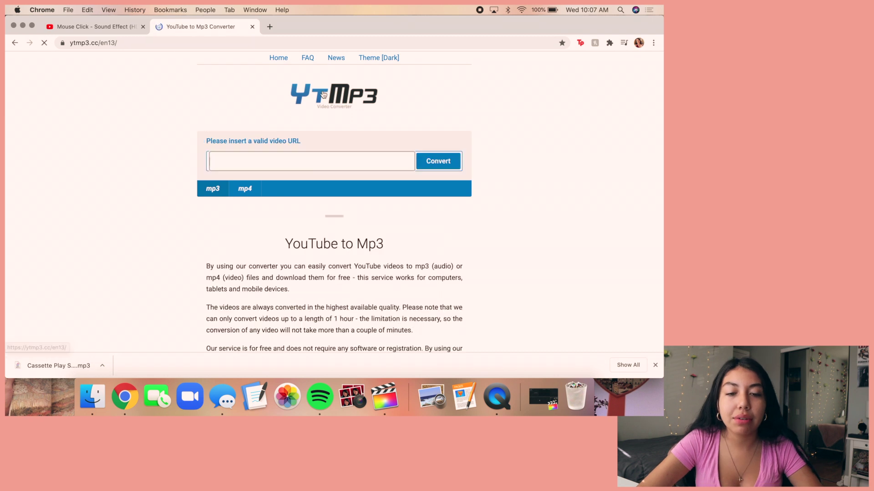
left_click(259, 158)
key("super+v")
key("Return")
left_click(289, 161)
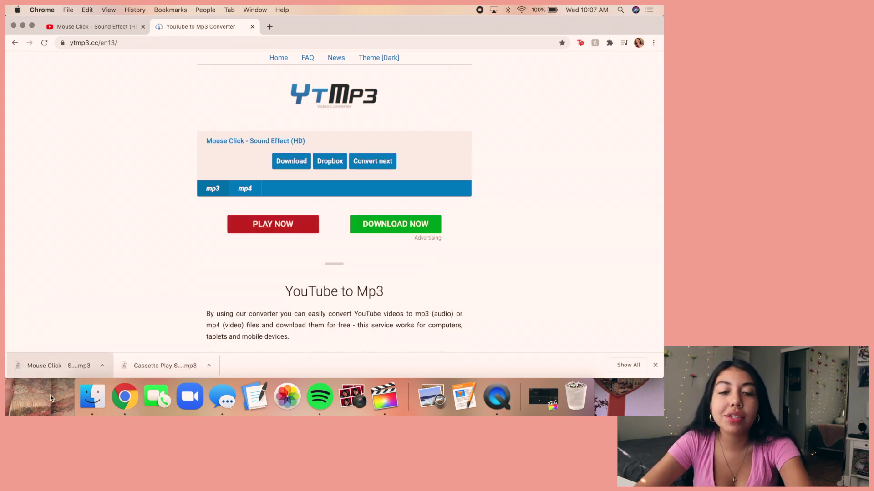
Close the YouTube and converter tabs and search Google Images for "play symbol" in a new tab.
left_click(143, 26)
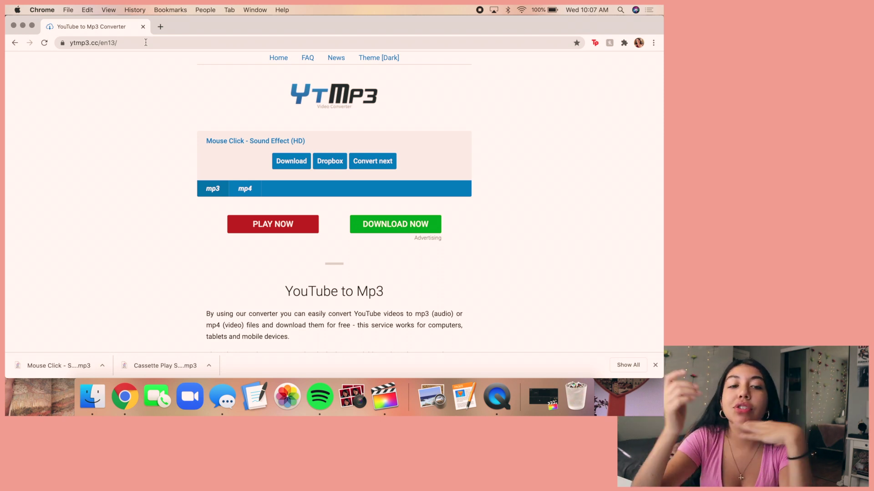
left_click(160, 26)
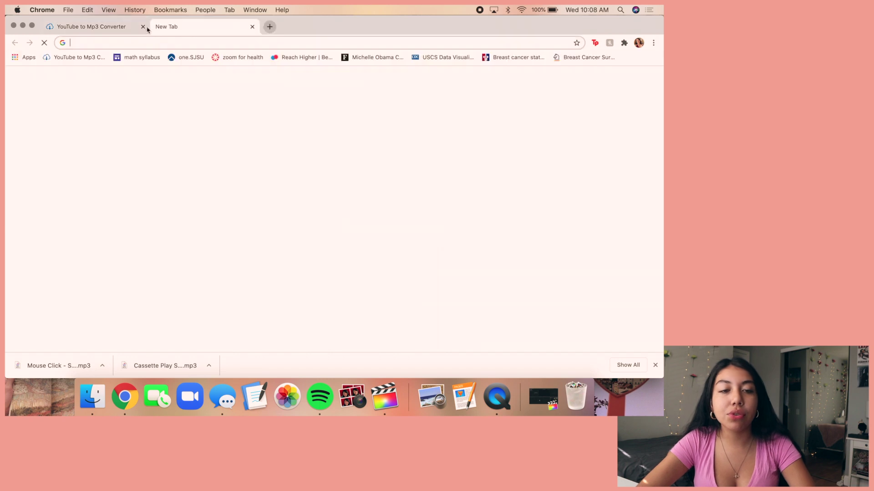
left_click(143, 27)
left_click(347, 211)
type("play")
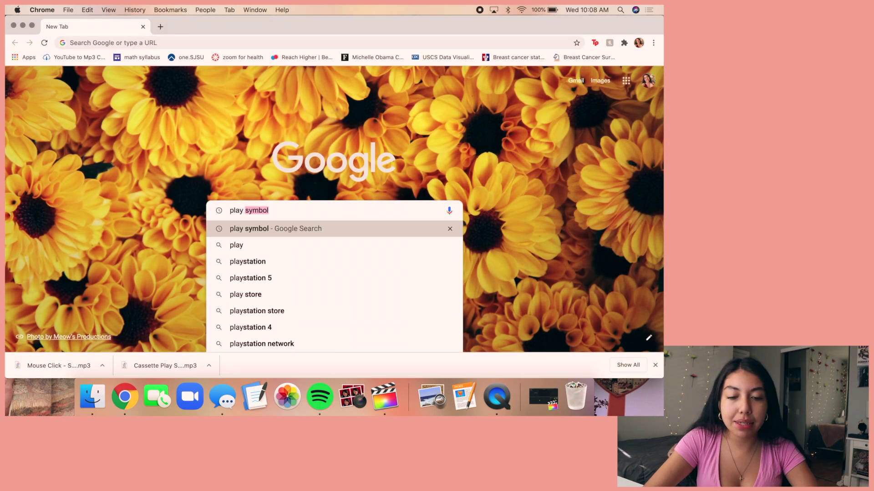
key("Return")
left_click(137, 98)
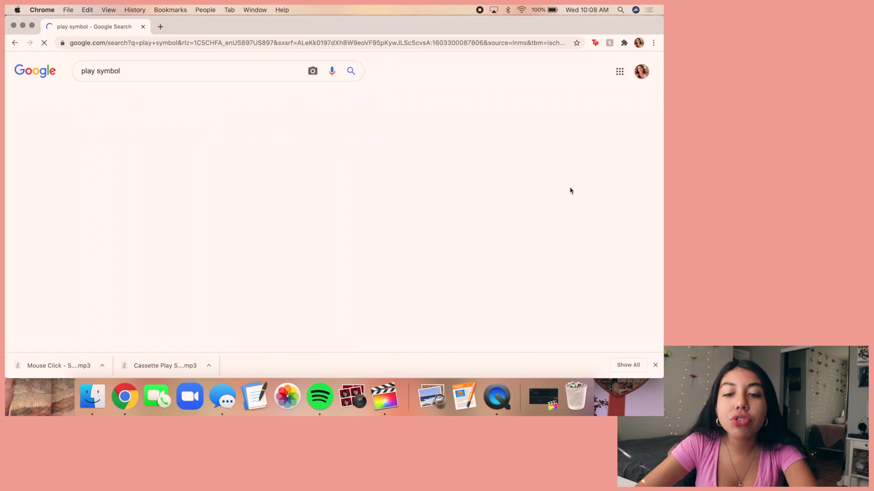
Save the black play icon on white background from Rawpixel to the Desktop as a JPEG image named arrow.
scroll(620, 227, "down", 5)
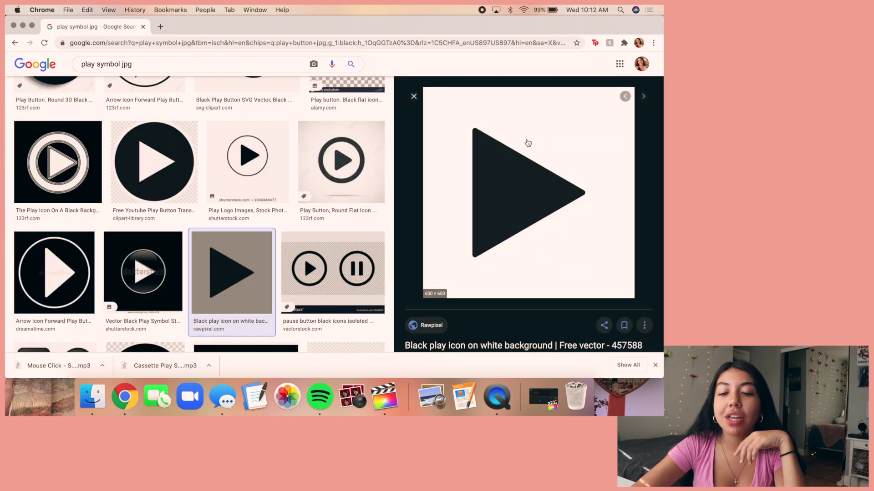
right_click(527, 139)
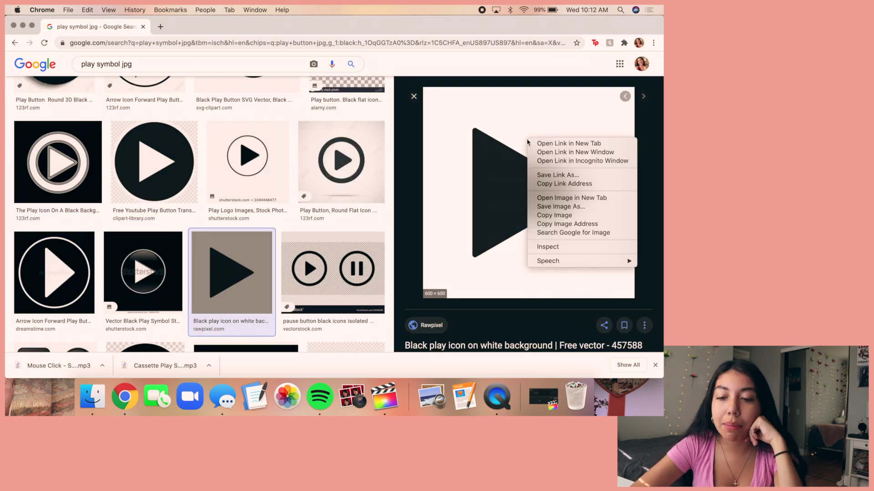
left_click(572, 207)
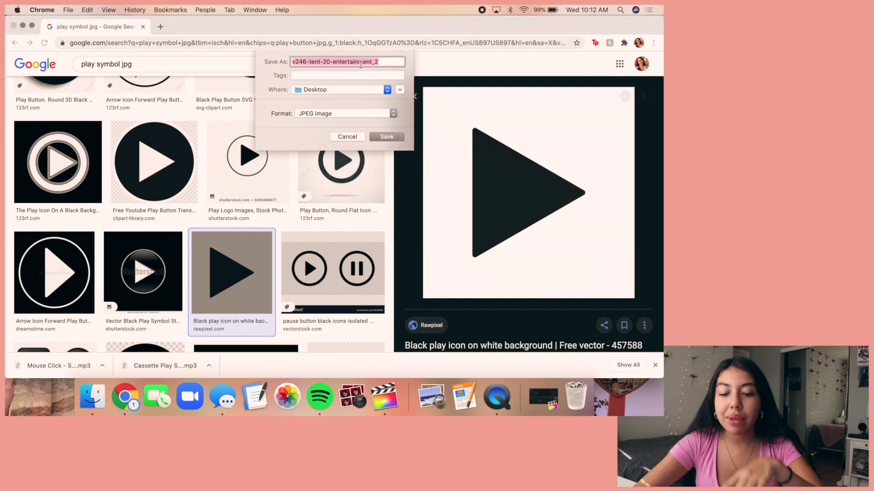
type("arrow")
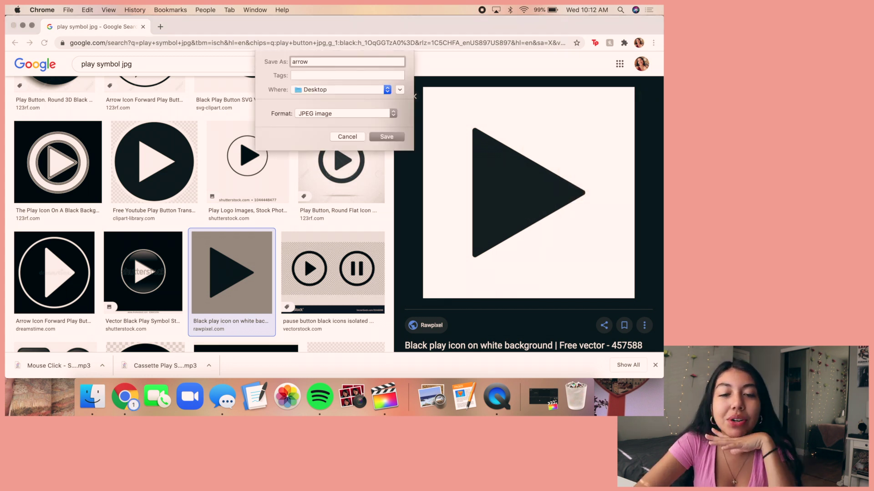
left_click(382, 135)
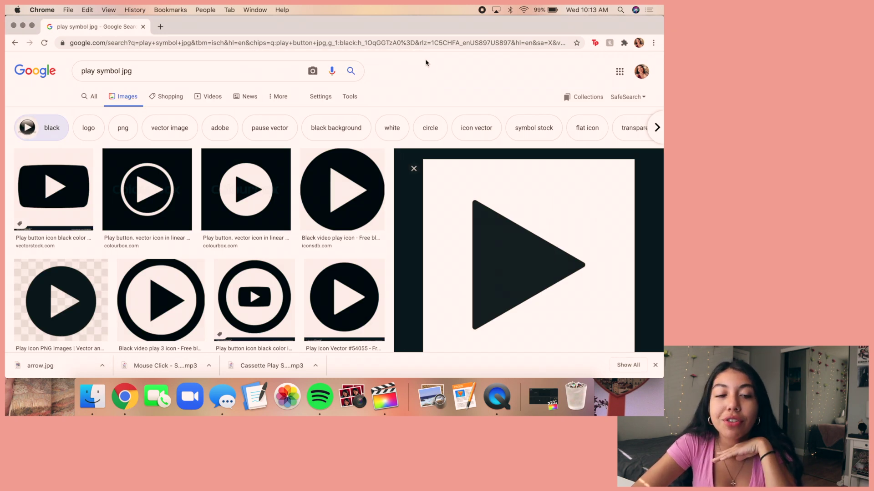
Close the browser window, switch to Final Cut Pro and create an event named intro with a new project in the Untitled library.
left_click(13, 25)
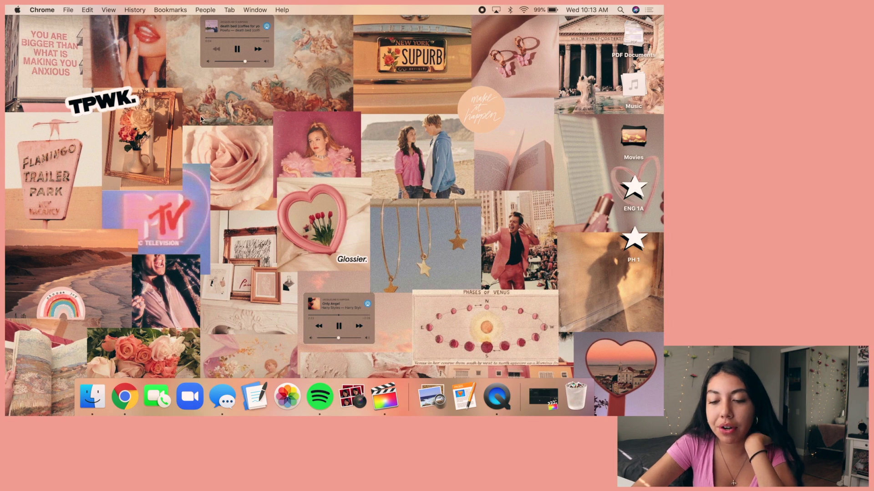
left_click(543, 397)
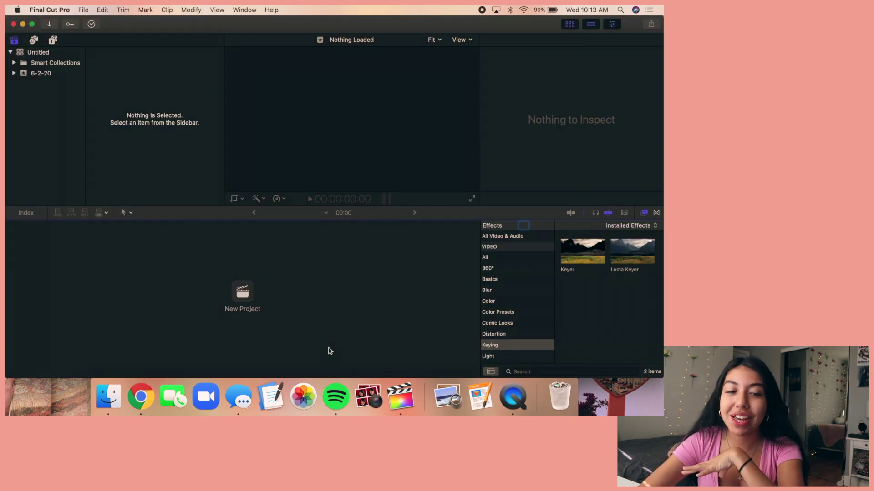
left_click(46, 54)
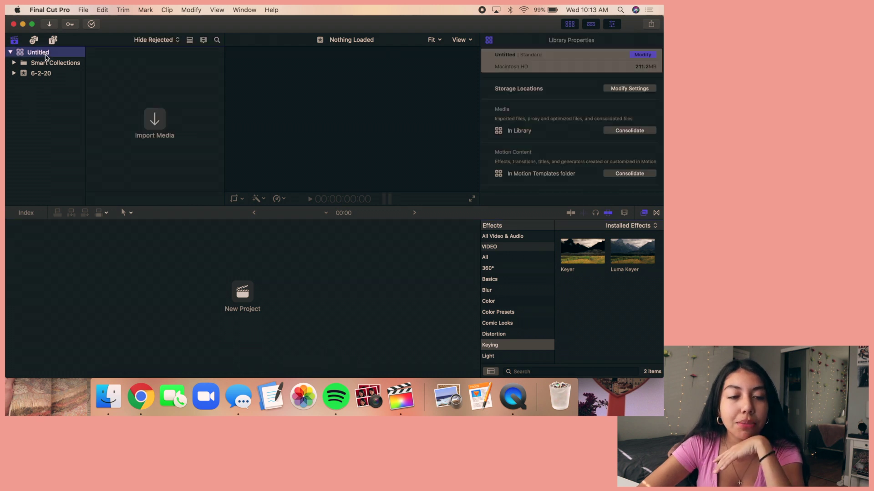
right_click(45, 55)
right_click(23, 53)
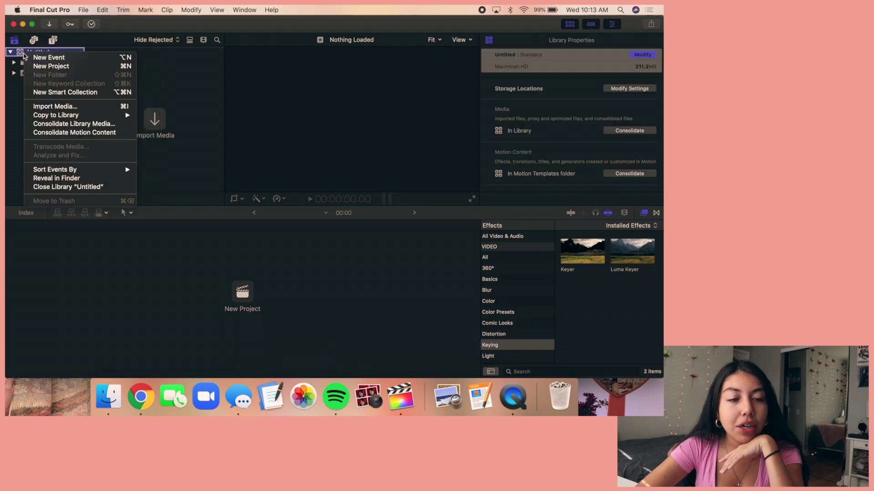
left_click(50, 57)
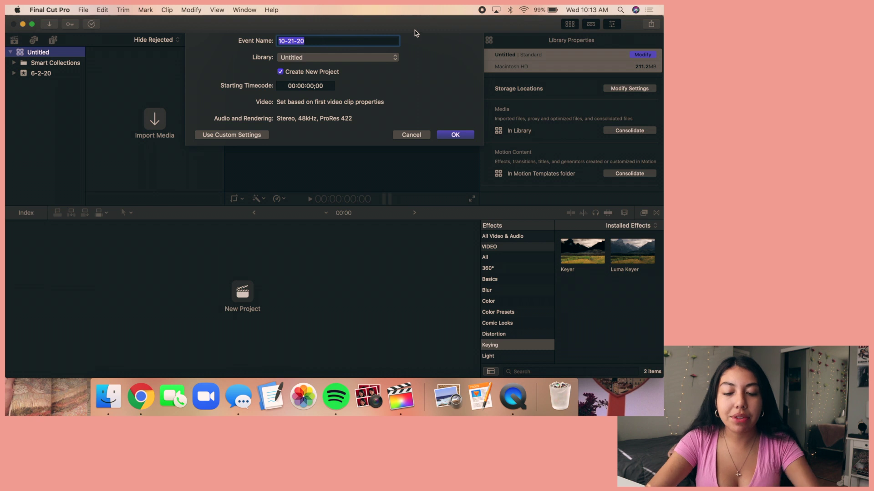
type("intro")
key("Return")
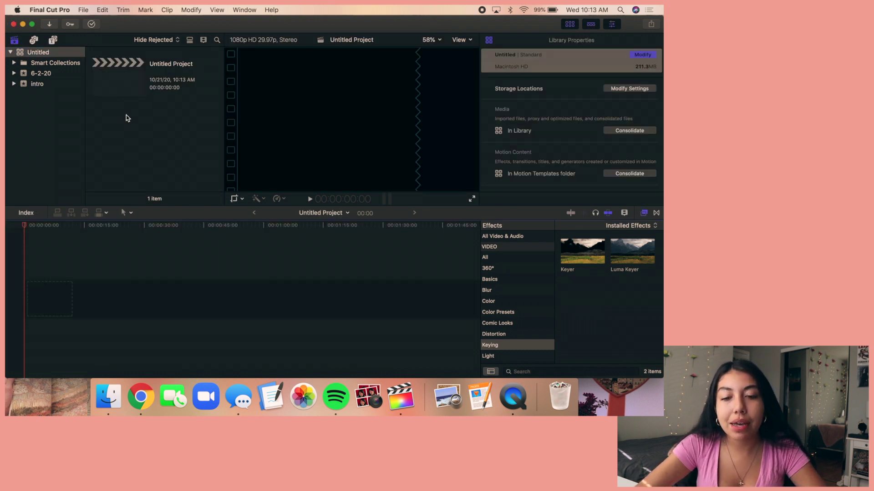
Import the two sound effects and the arrow image, and place the actual intro clip at the start of the timeline.
key("super+i")
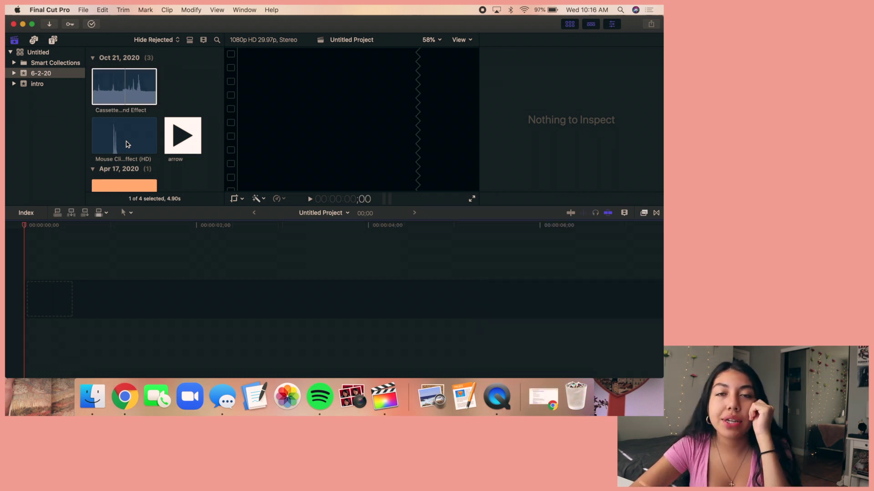
scroll(127, 145, "down", 3)
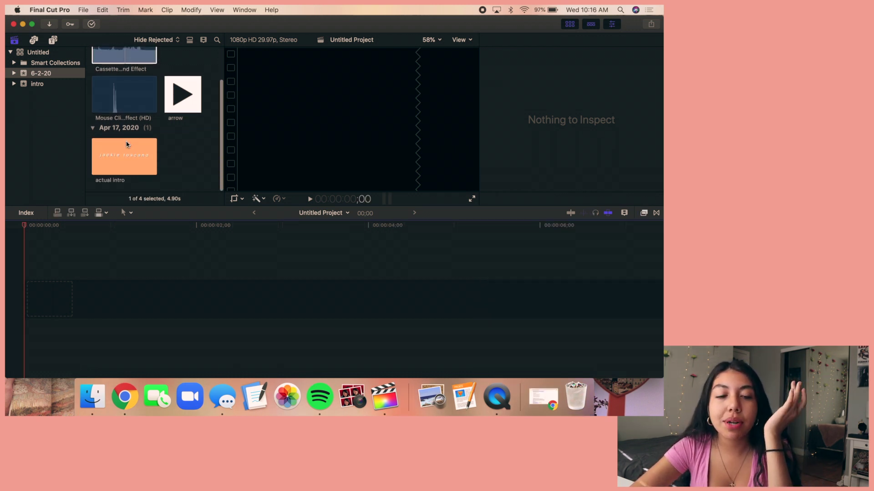
left_click(127, 150)
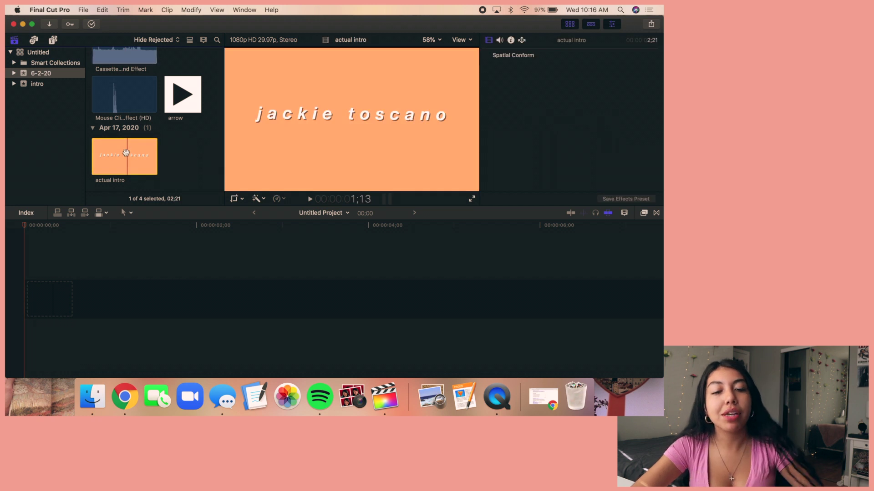
left_click_drag(121, 157, 35, 298)
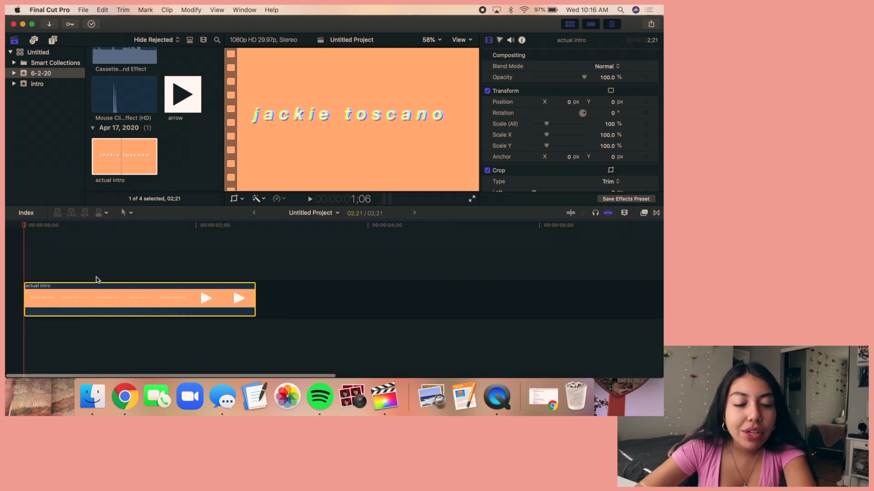
left_click(95, 278)
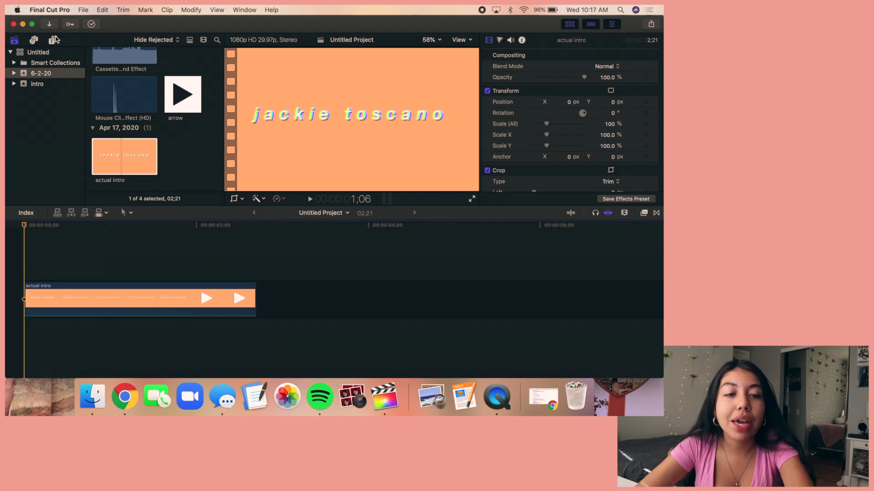
Place the 360° Color Solid generator above the actual intro clip and trim its end to match that clip's length.
left_click(53, 40)
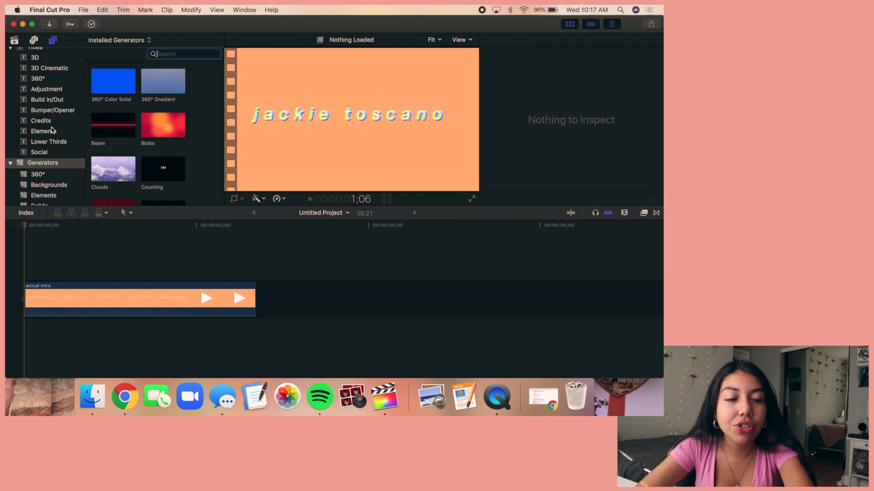
scroll(55, 130, "down", 2)
scroll(70, 130, "down", 1)
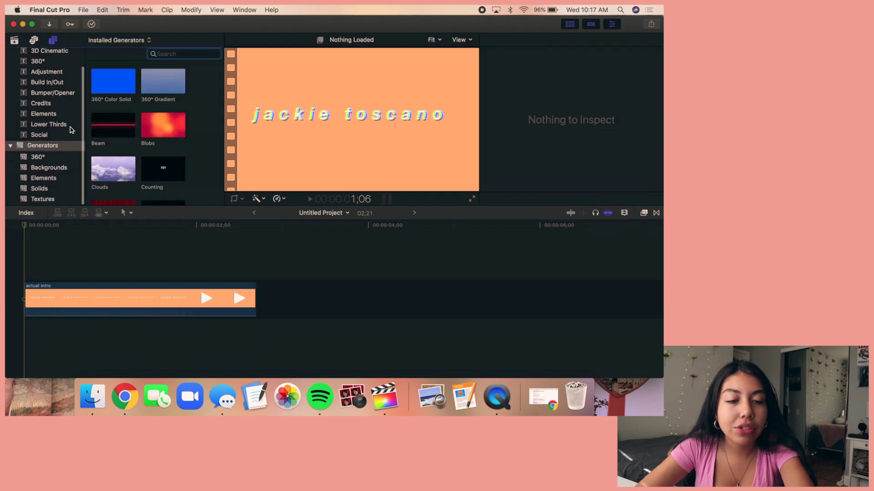
left_click(120, 80)
left_click_drag(107, 87, 34, 250)
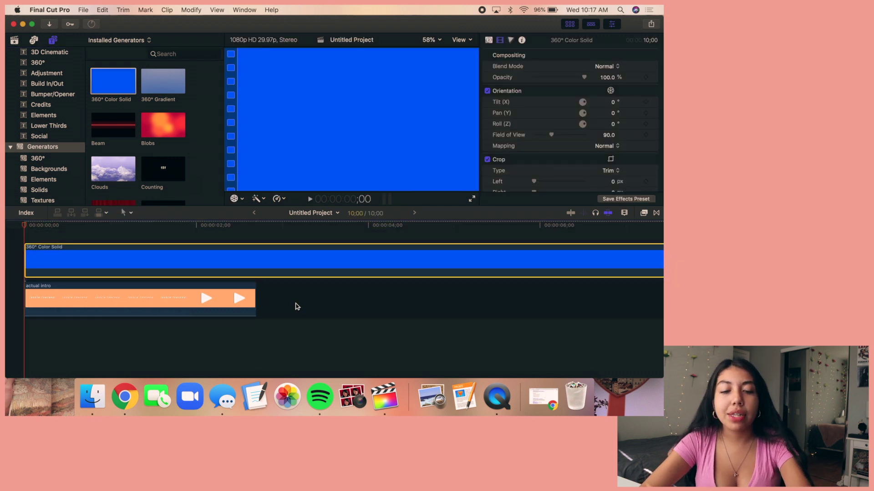
key("alt+]")
left_click(20, 237)
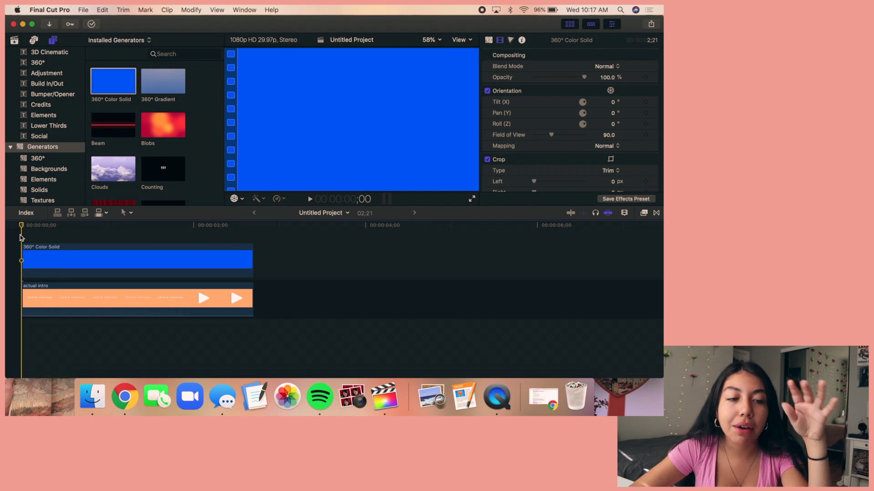
Change the 360° Color Solid's color to a light salmon pink, slightly brightening the chosen shade.
left_click(15, 41)
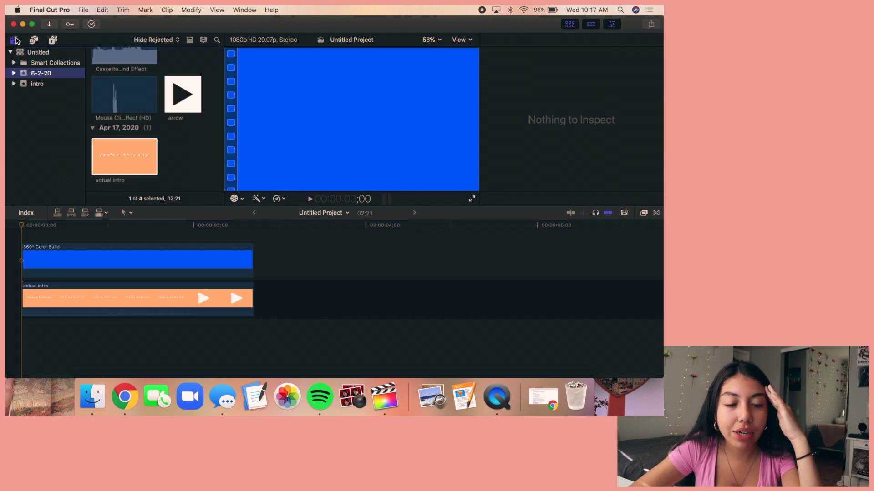
left_click(92, 262)
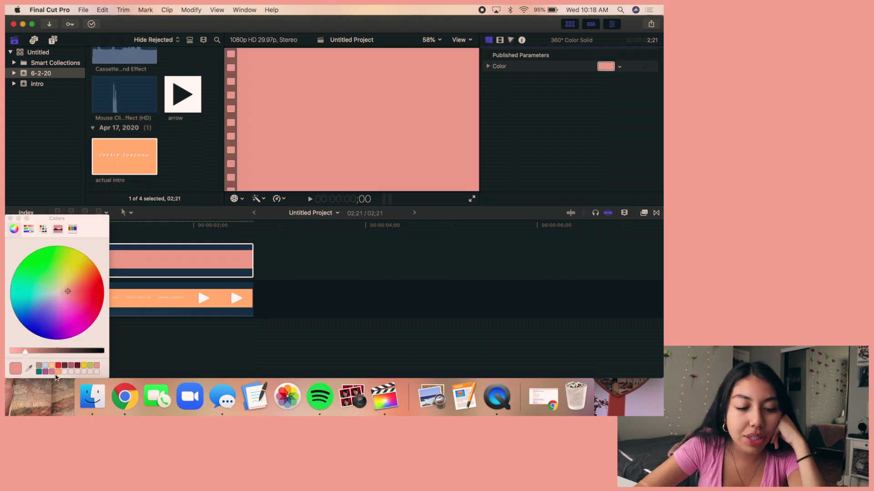
left_click_drag(26, 354, 23, 350)
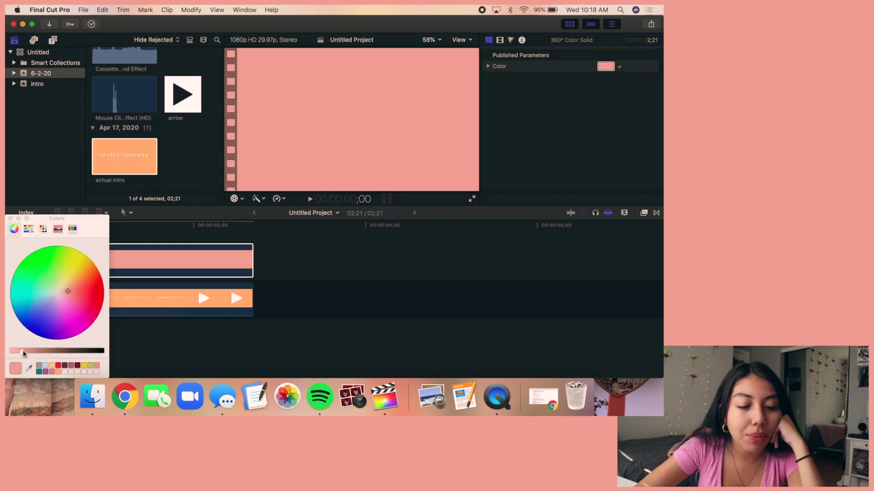
left_click(11, 218)
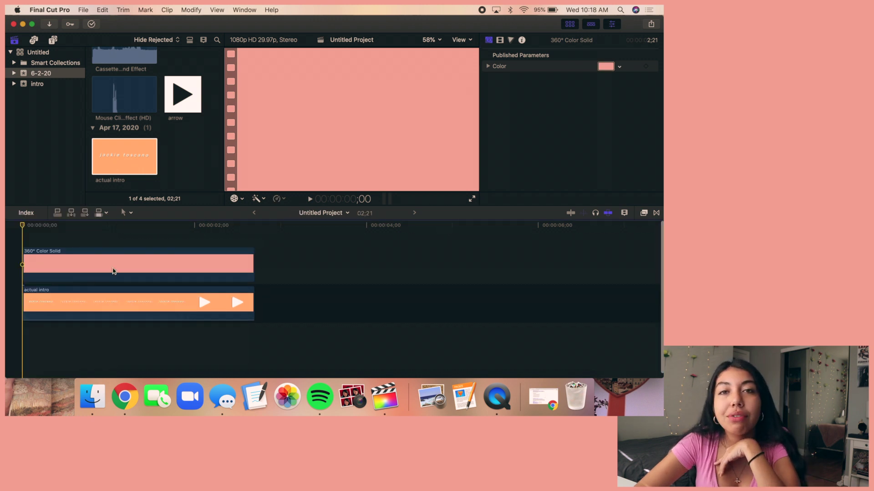
Place a Basic Title above the color solid at the start of the timeline.
scroll(151, 136, "up", 3)
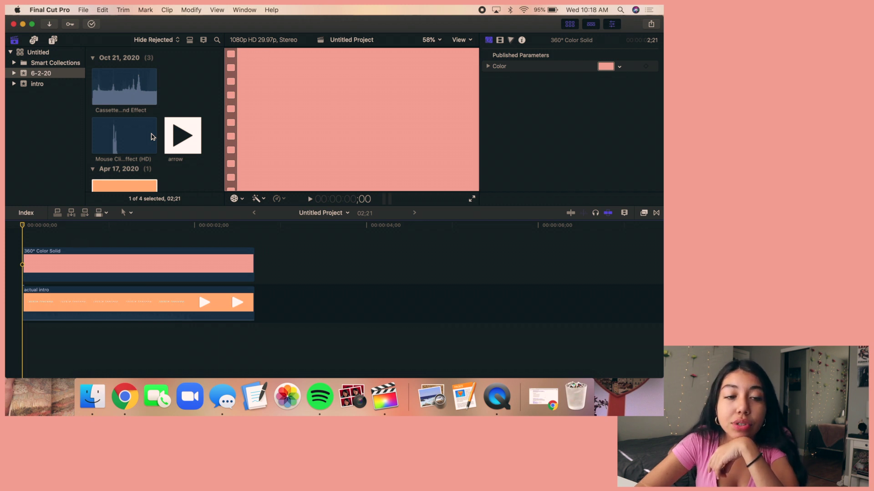
left_click(53, 41)
scroll(50, 55, "up", 1)
left_click(44, 53)
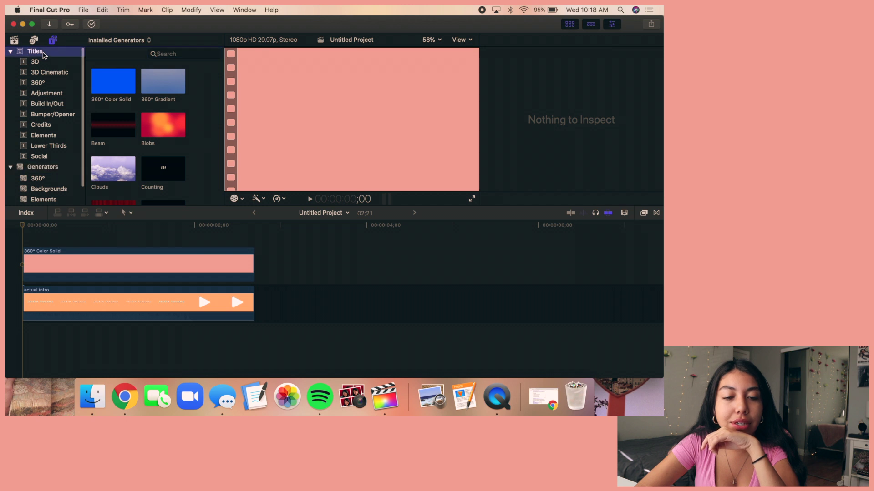
scroll(168, 144, "down", 5)
left_click_drag(168, 144, 21, 234)
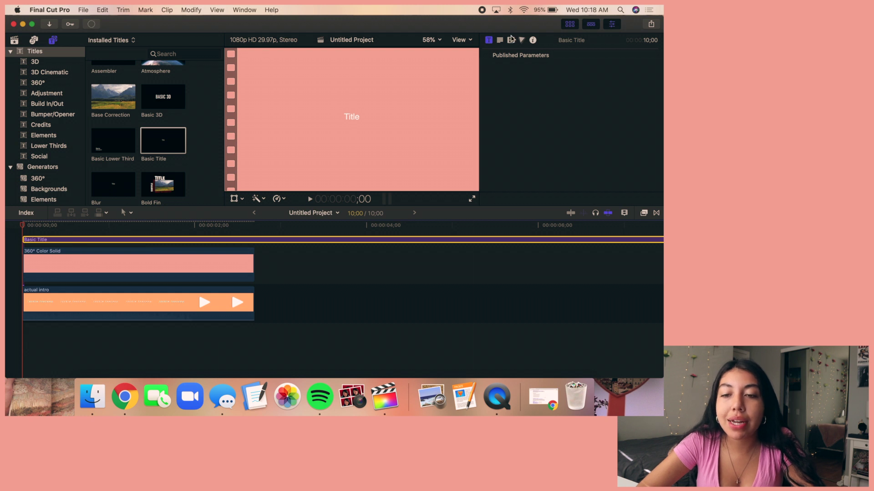
Replace the Basic Title's placeholder text with the creator's full name in lowercase.
double_click(526, 81)
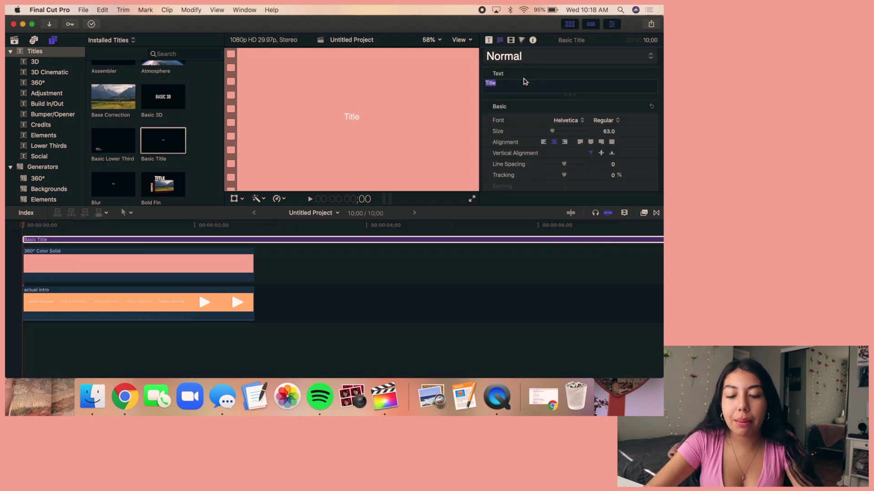
type("jac")
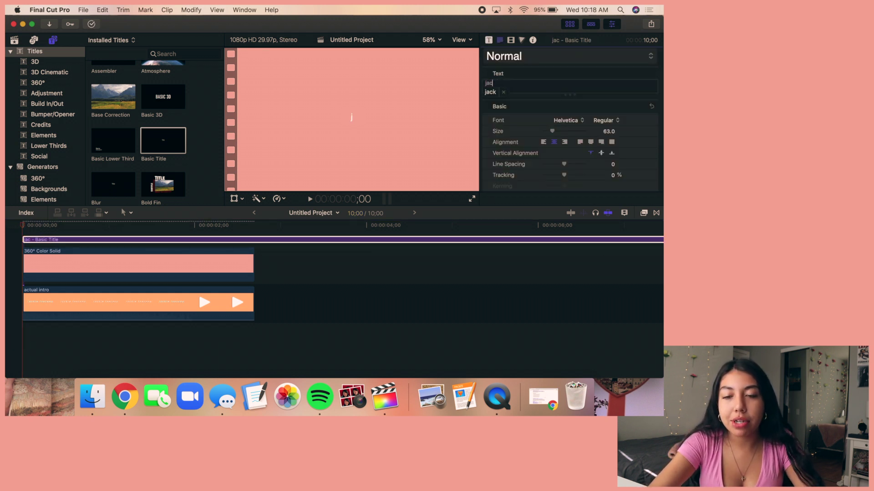
type("kie toscano")
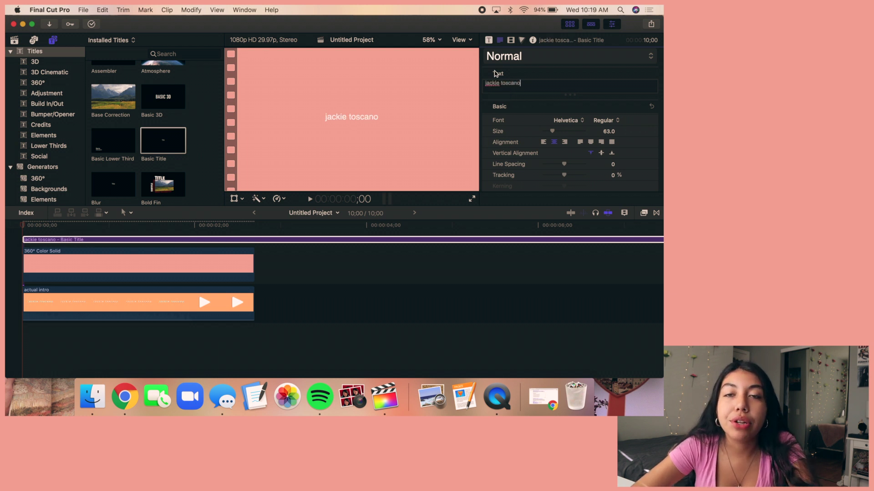
Format the title in Helvetica Neue Medium Italic at size 177 with 5.15% tracking.
left_click(570, 121)
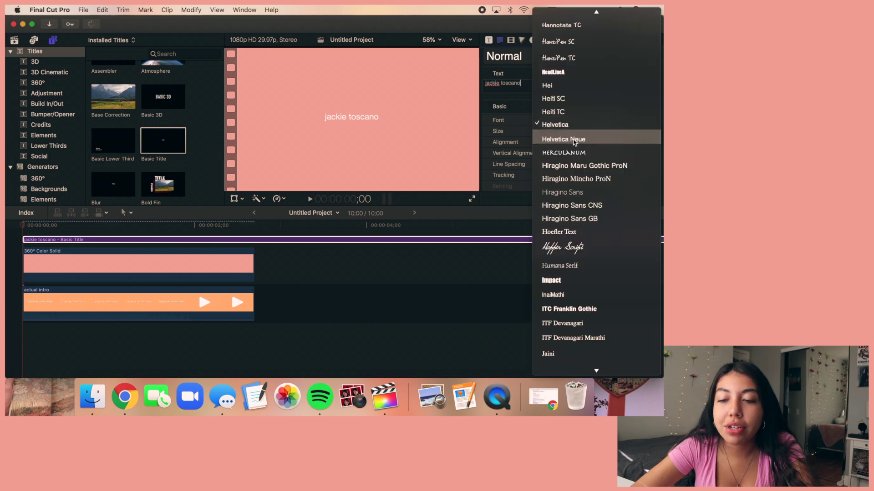
left_click(595, 135)
left_click(605, 120)
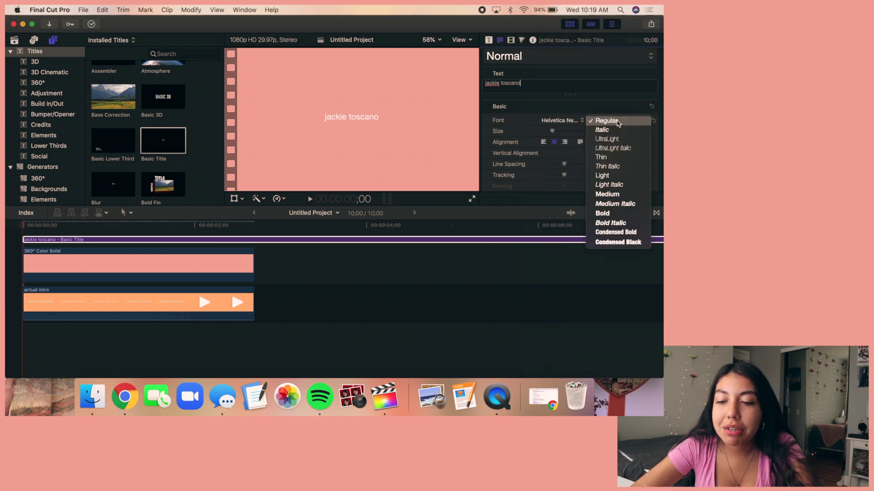
left_click(610, 202)
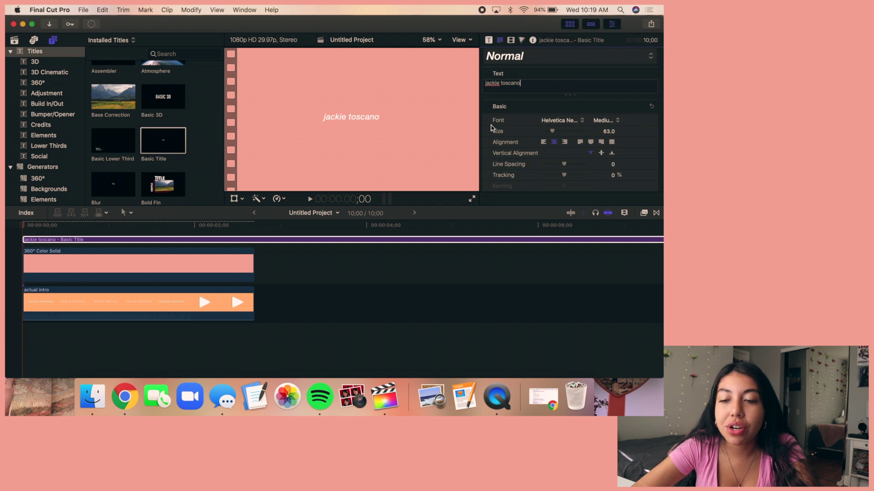
left_click_drag(554, 133, 569, 133)
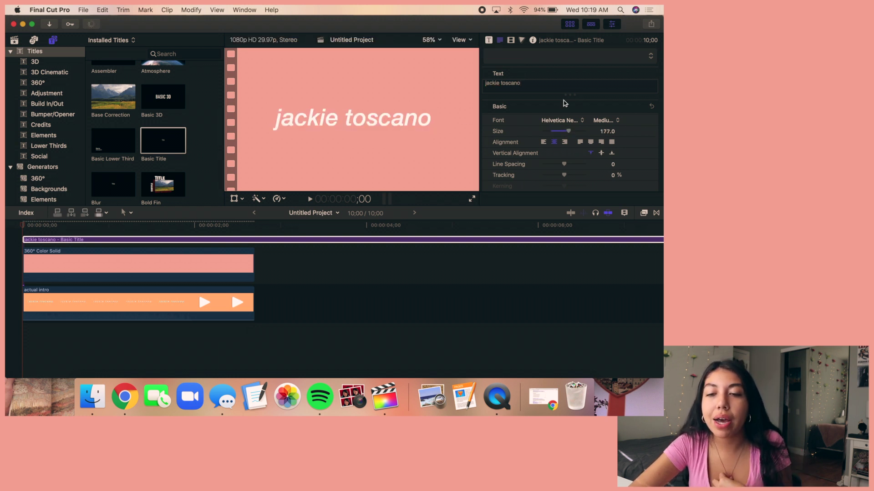
scroll(564, 104, "down", 5)
left_click_drag(564, 108, 565, 108)
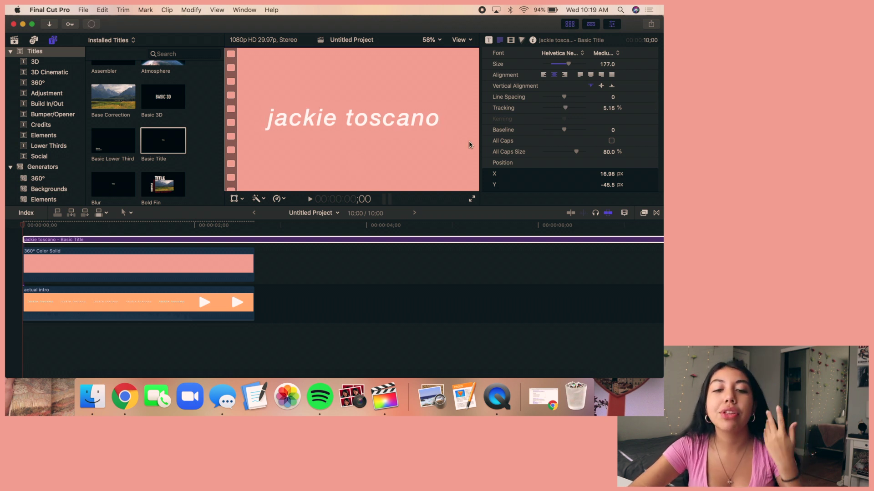
Enable a black drop shadow on the title with 100% opacity and a distance of 15.
scroll(506, 184, "down", 10)
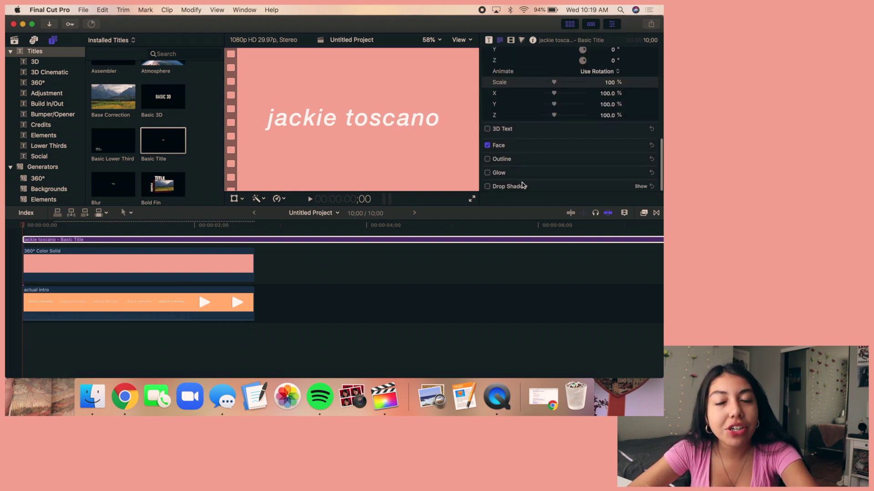
left_click(493, 188)
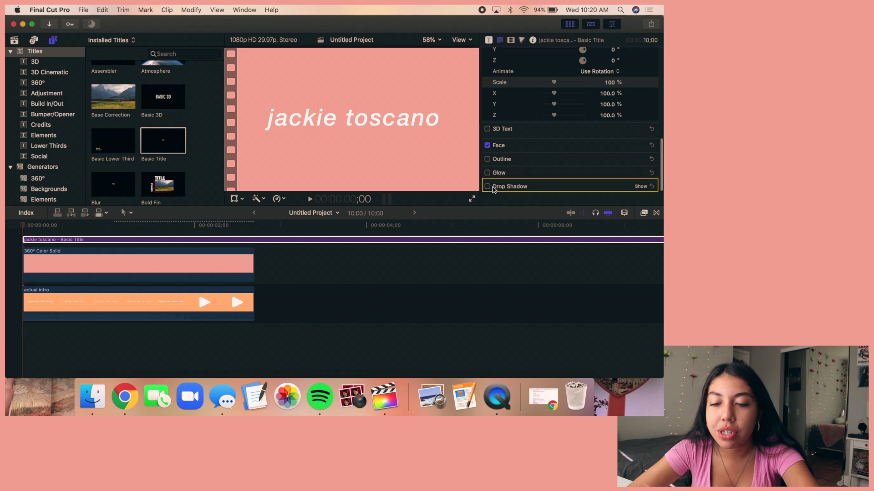
left_click(641, 186)
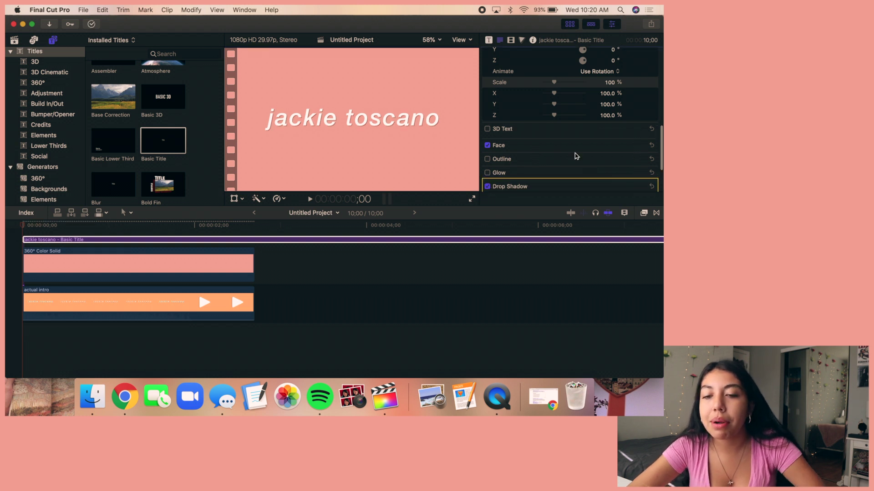
scroll(574, 155, "down", 5)
left_click_drag(574, 157, 629, 155)
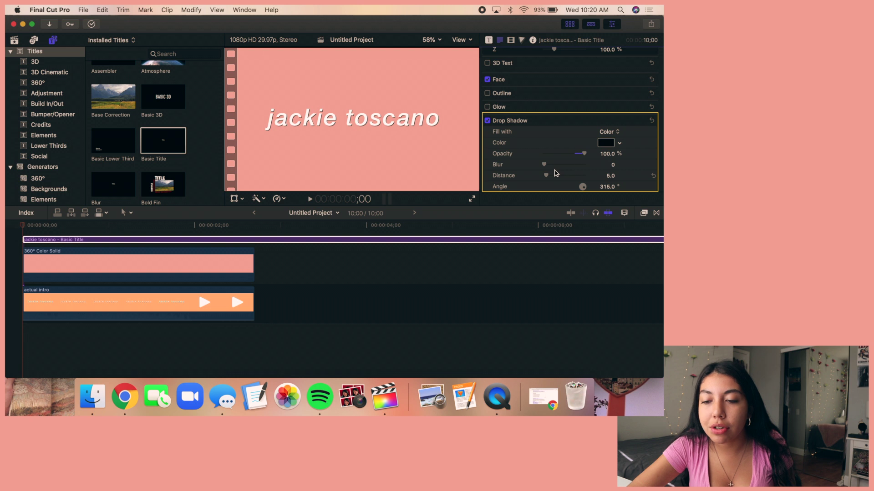
left_click_drag(547, 177, 554, 178)
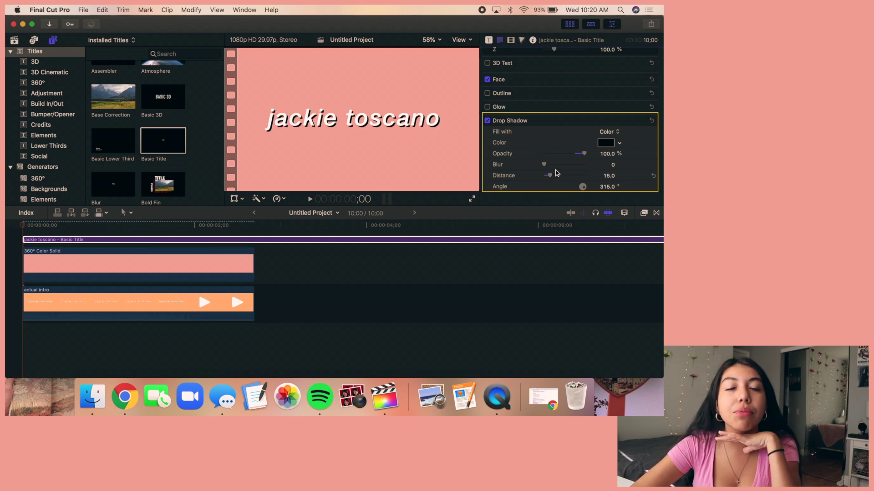
Place the Cassette Play Sound Effect beneath the actual intro clip at the start of the timeline.
left_click(23, 326)
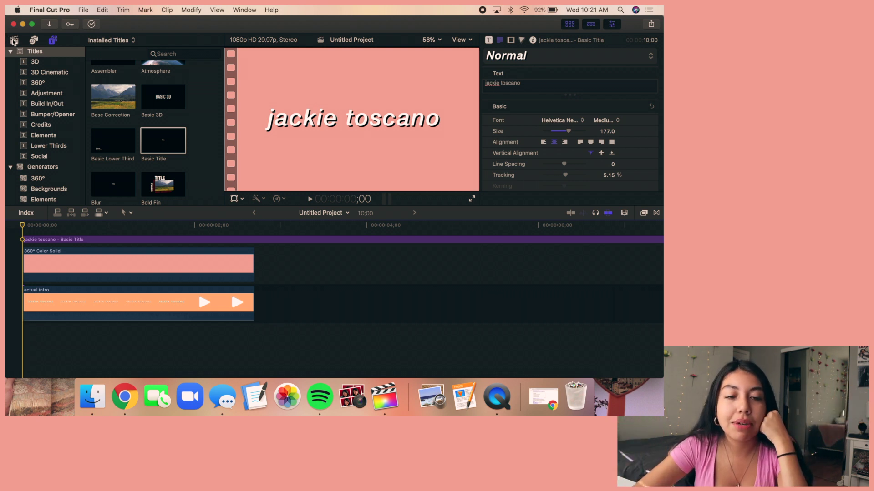
left_click(14, 40)
scroll(133, 120, "up", 3)
left_click_drag(132, 94, 31, 354)
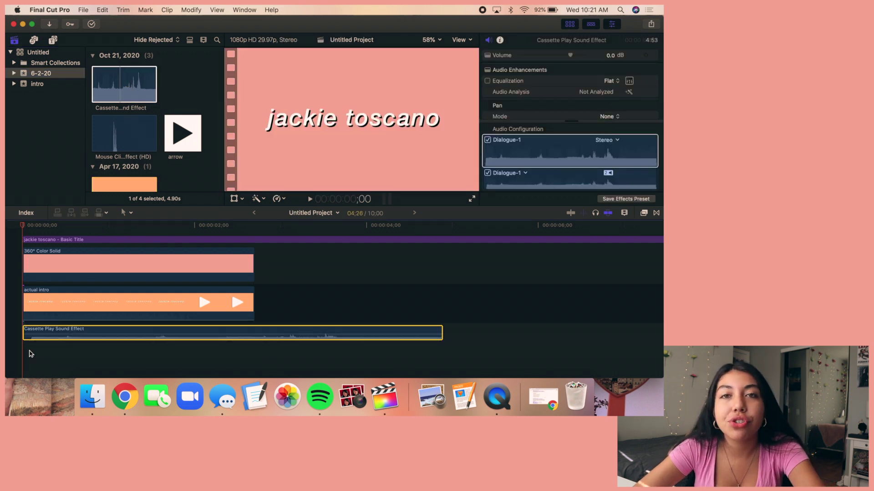
Play the cassette sound, trim off its beginning up to 1;13, and move the clip back to the timeline start.
key("space")
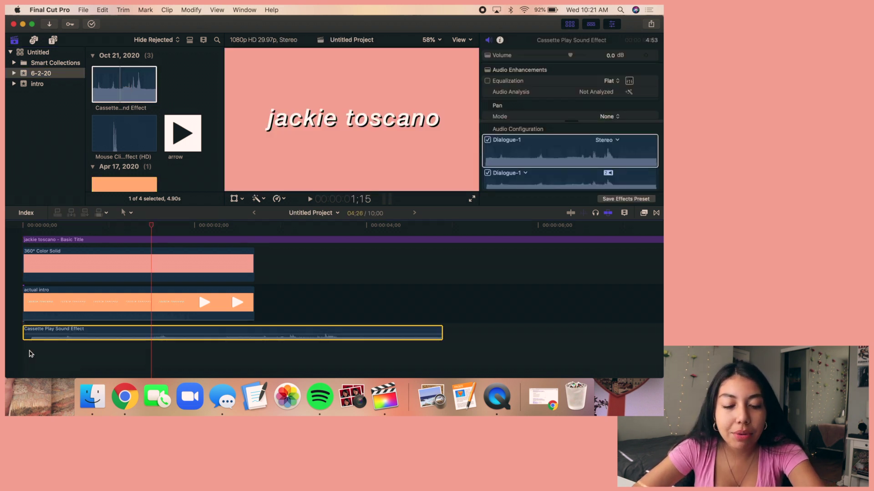
key("space")
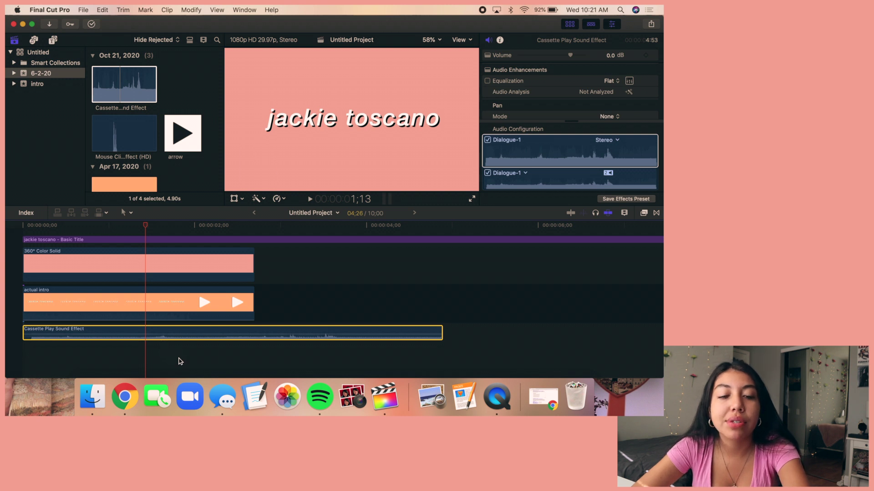
key("alt+bracketleft")
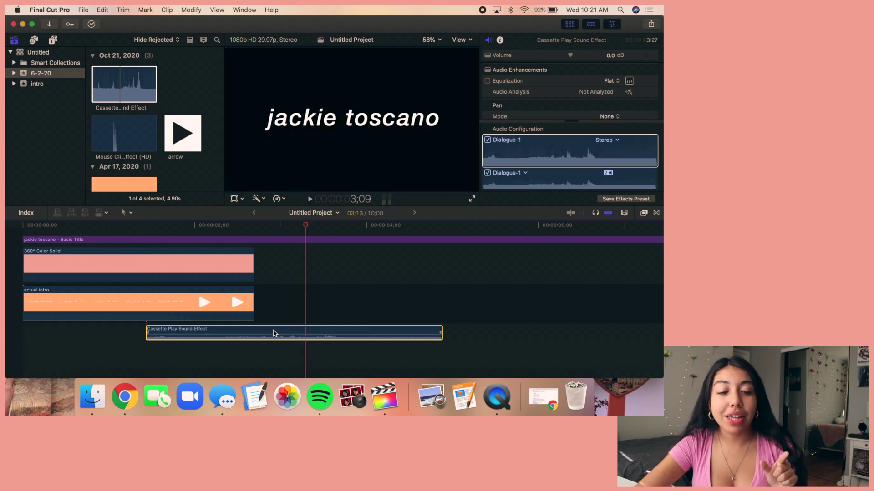
left_click_drag(273, 334, 150, 333)
Play the shortened cassette sound and trim its end at 2;09.
left_click(155, 355)
key("space")
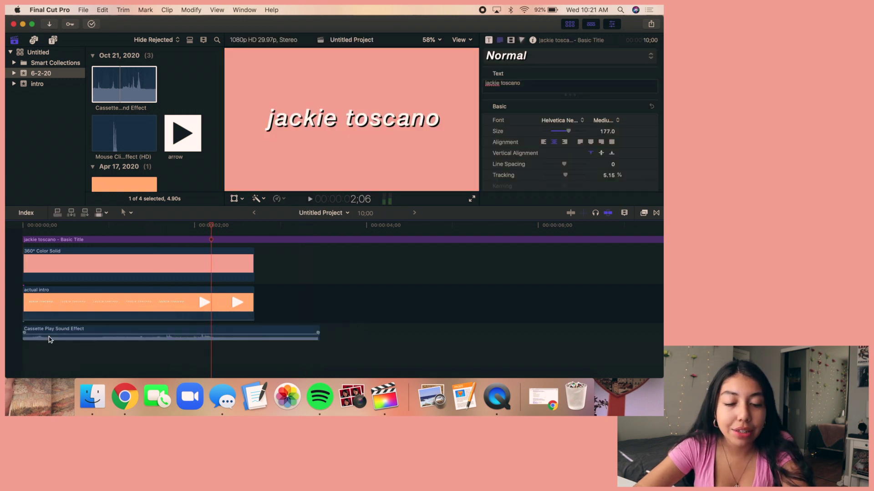
left_click(234, 331)
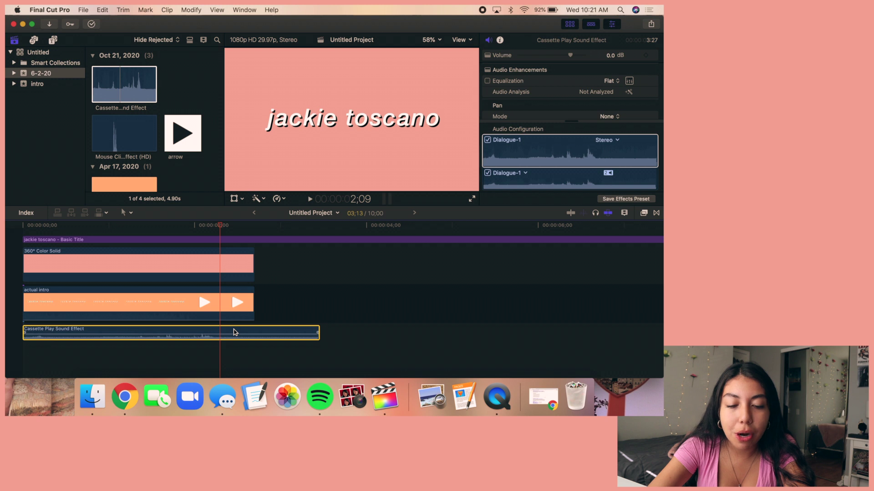
key("alt+]")
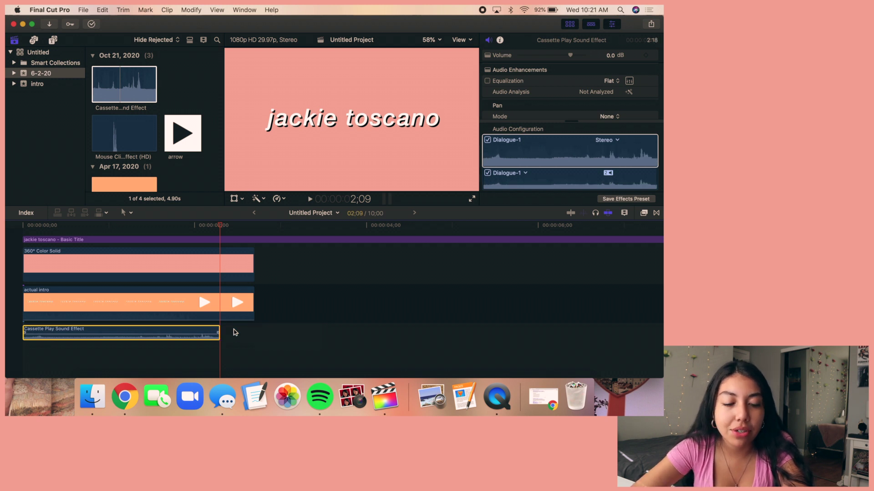
Trim the end of the name title clip at 1;07.
left_click(23, 360)
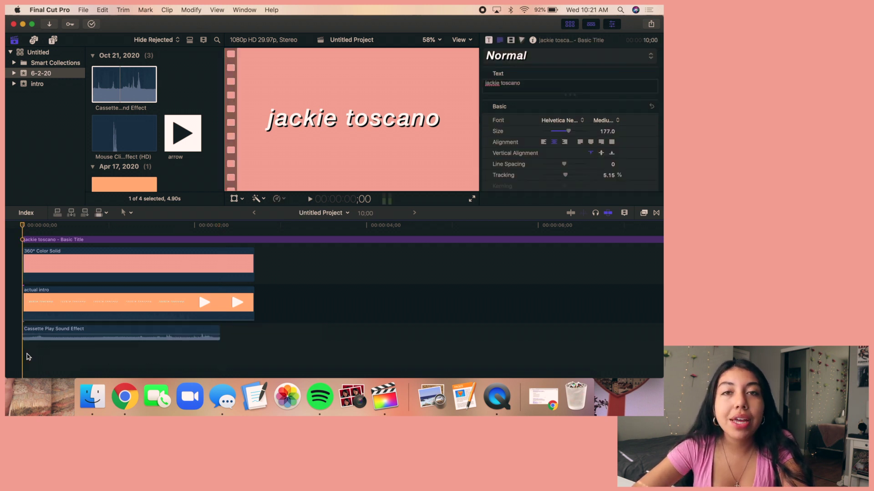
left_click(127, 301)
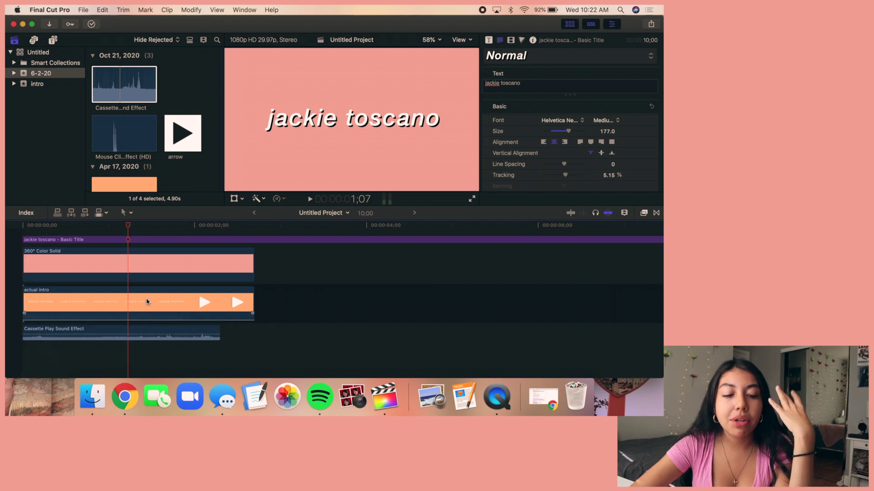
left_click(165, 240)
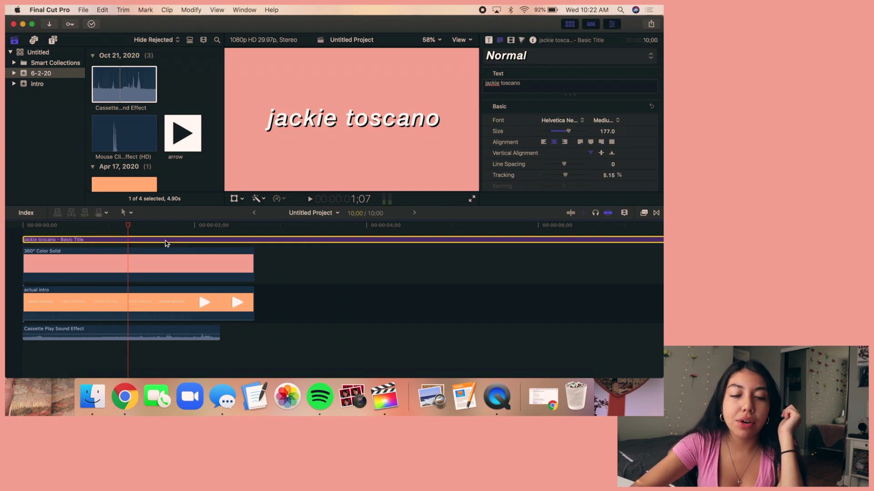
key("alt+]")
Place the arrow image above the background from 1;07 to the background's end and apply the Keyer effect to it.
left_click(130, 240)
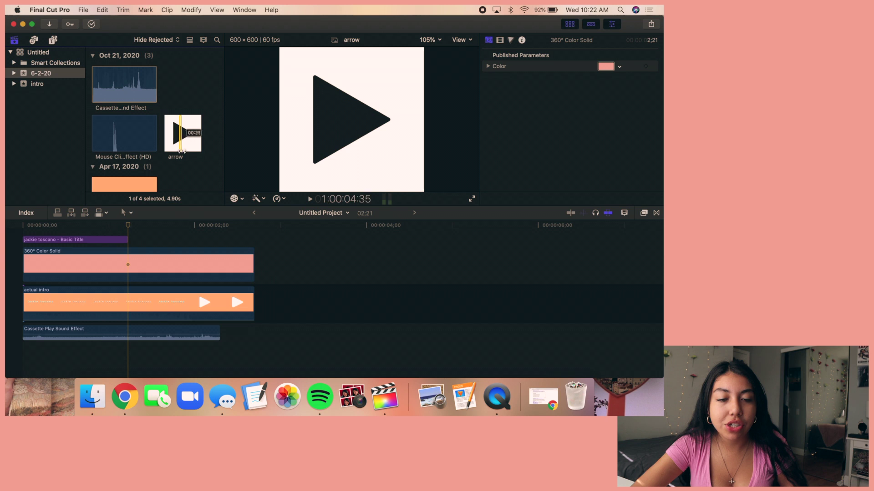
left_click_drag(181, 132, 375, 248)
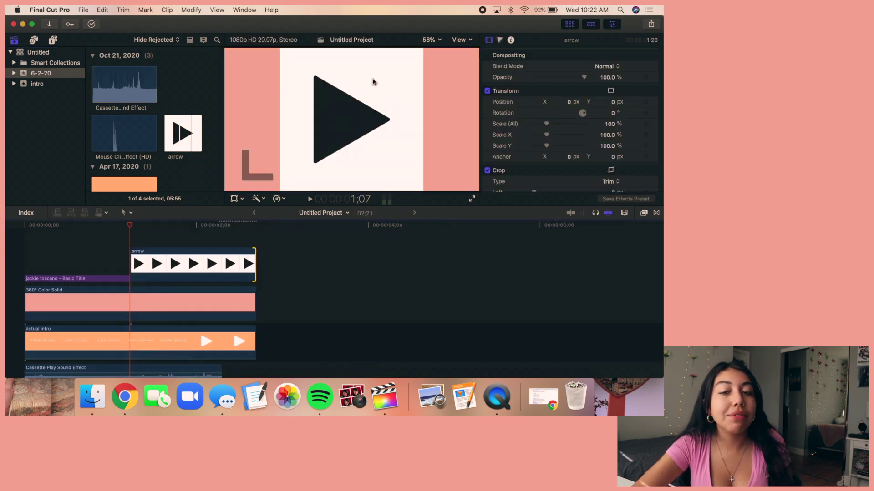
left_click(644, 213)
left_click(509, 252)
left_click(540, 371)
type("keyer")
left_click(580, 253)
left_click_drag(579, 254, 175, 263)
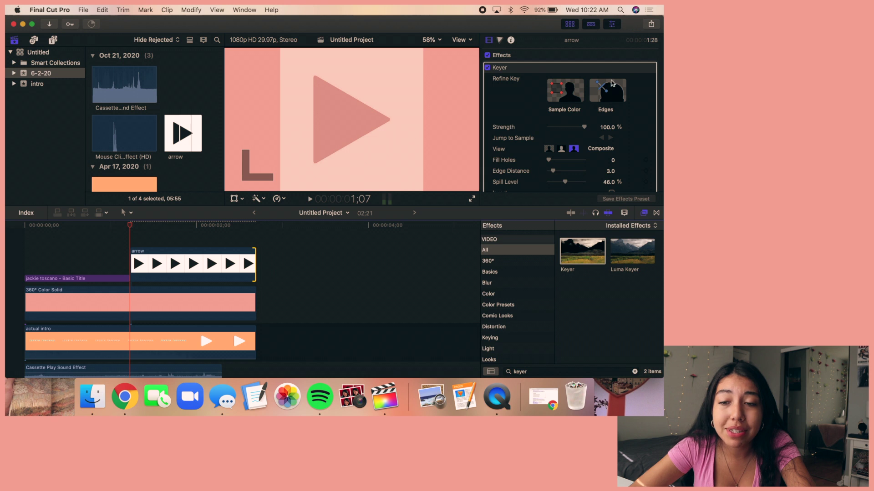
Key out the arrow's white background by sampling the white area beside the triangle, and compare its frame with the title's last frame.
left_click(560, 95)
mouse_move(368, 76)
left_mouse_down()
mouse_move(415, 107)
mouse_move(369, 94)
left_mouse_up()
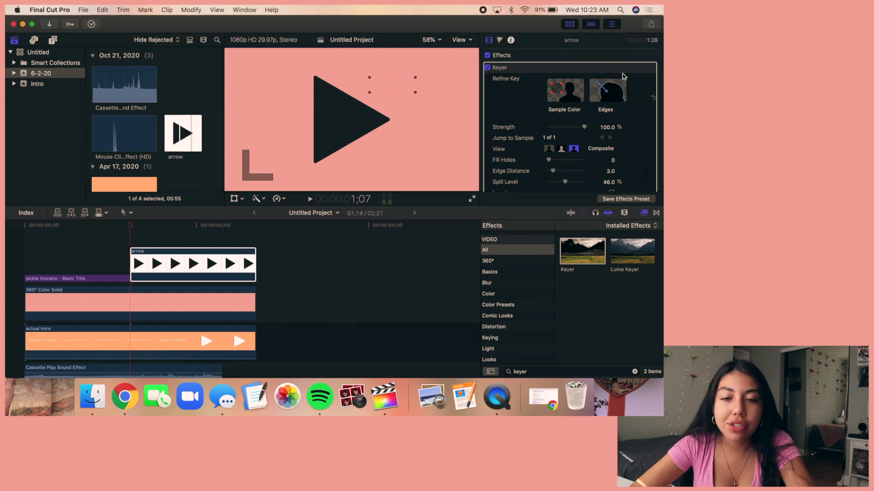
left_click(642, 67)
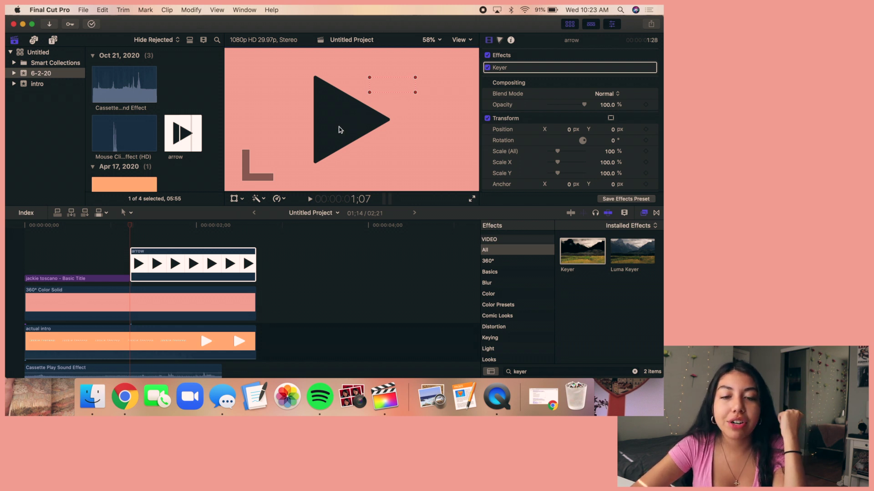
key("Left")
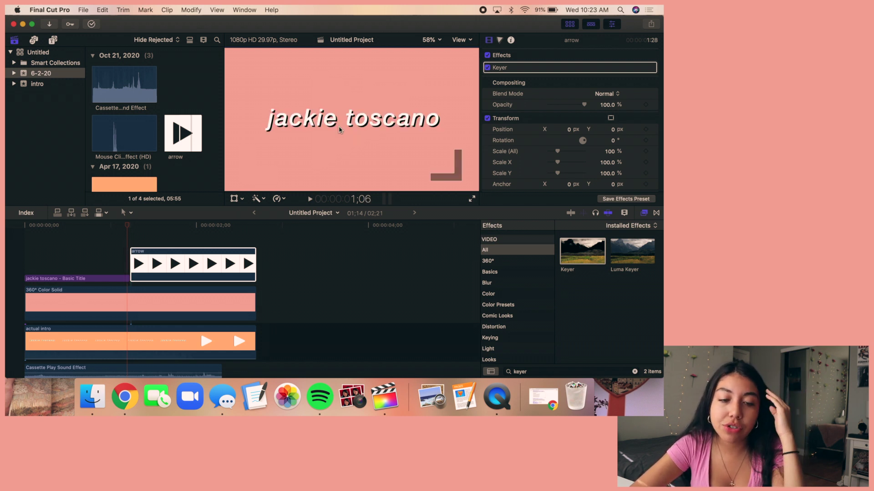
key("Right")
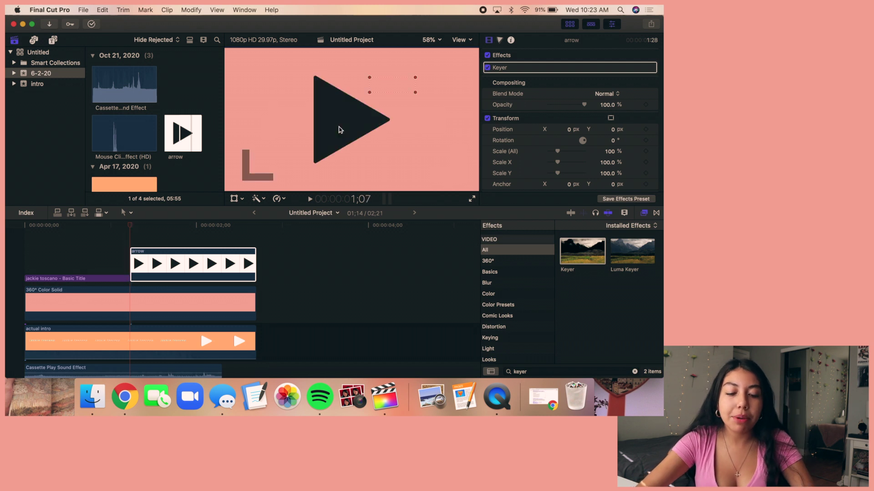
Duplicate the keyed arrow clip above itself and turn the upper copy white by raising its highlights, midtones and shadows exposure to the maximum.
left_click(206, 255)
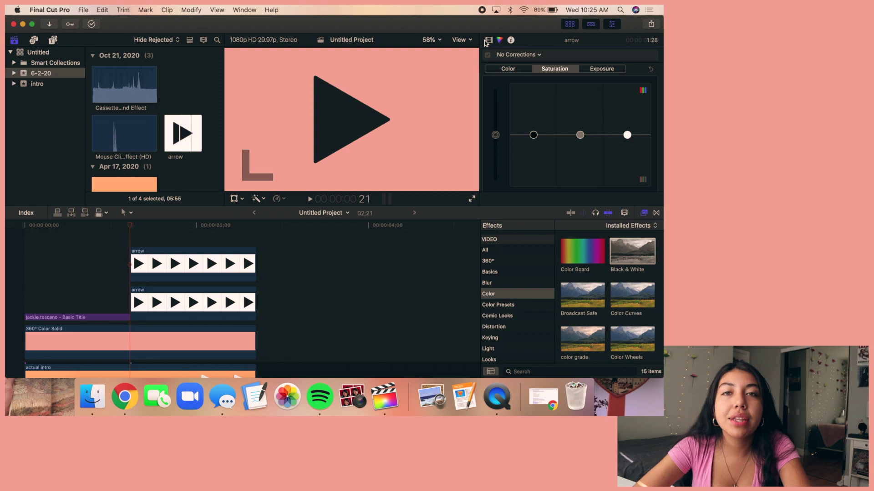
left_click(489, 41)
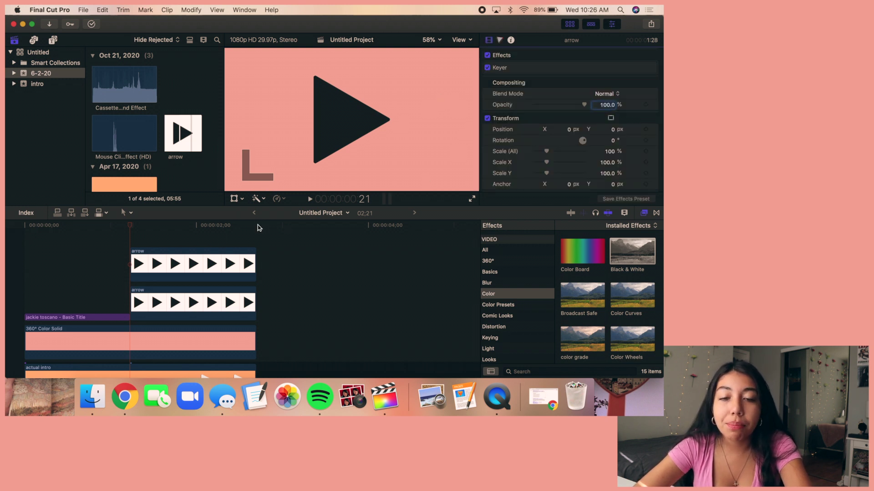
left_click(179, 256)
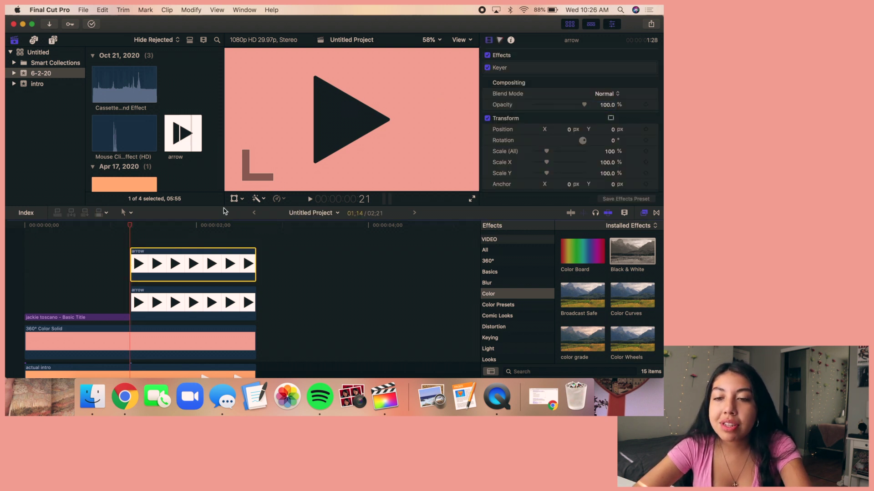
left_click(500, 40)
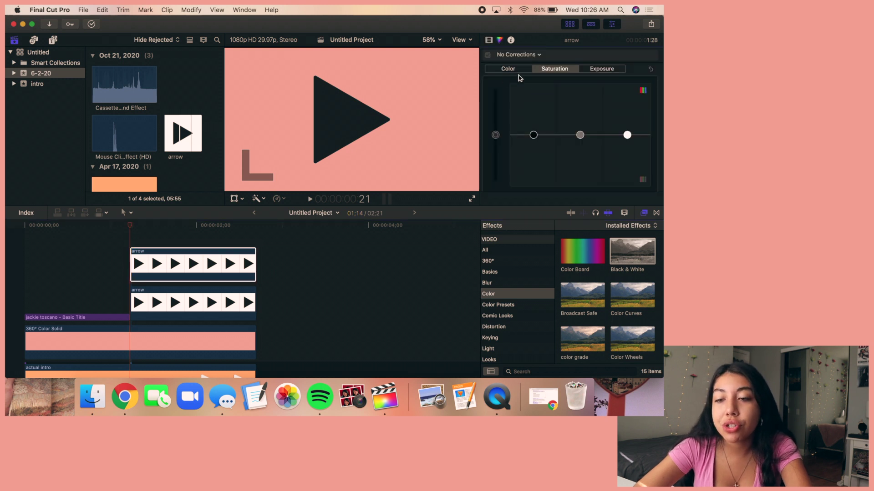
left_click(601, 70)
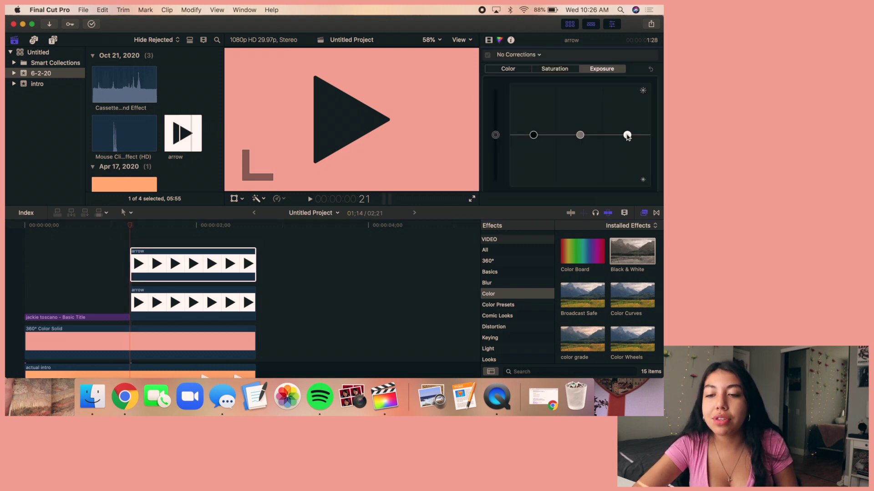
left_click_drag(627, 134, 627, 83)
left_click_drag(580, 135, 579, 82)
left_click_drag(533, 134, 534, 83)
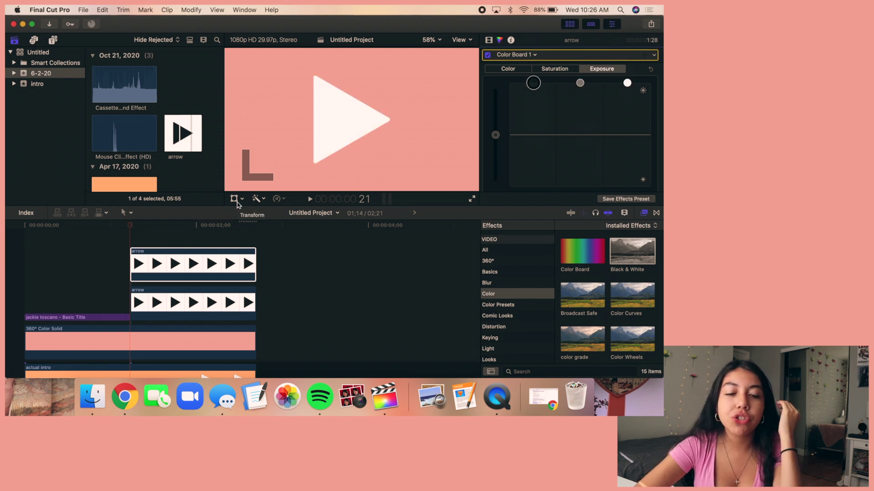
Offset the white arrow slightly up and to the right so the black copy forms a shadow behind it.
left_click(223, 261)
left_click(234, 199)
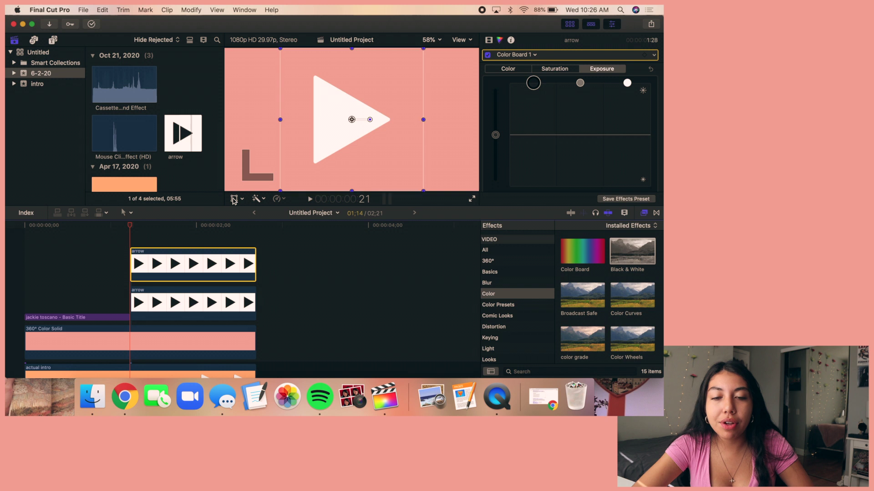
left_click_drag(353, 123, 355, 119)
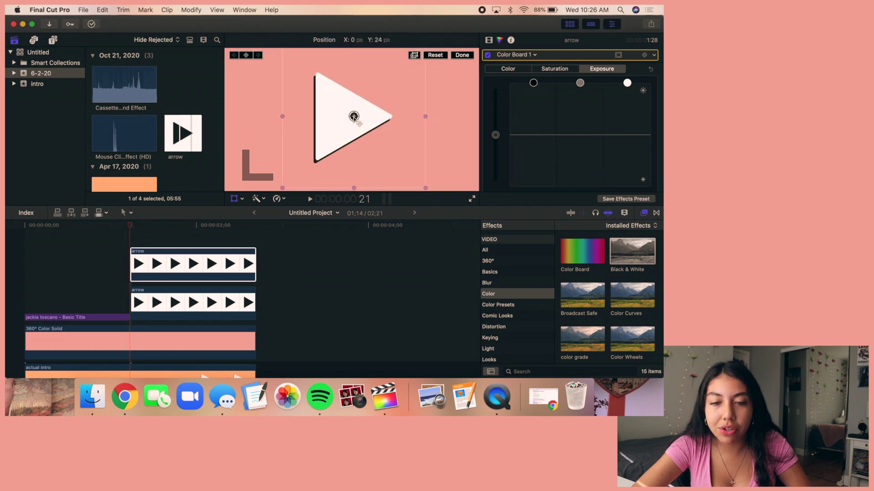
left_click(462, 54)
key("Left")
key("Right")
Select both arrow clips and move them together slightly down in the frame.
left_click_drag(184, 241, 170, 291)
left_click(234, 198)
left_click_drag(353, 117, 355, 119)
key("Left")
scroll(30, 268, "down", 2)
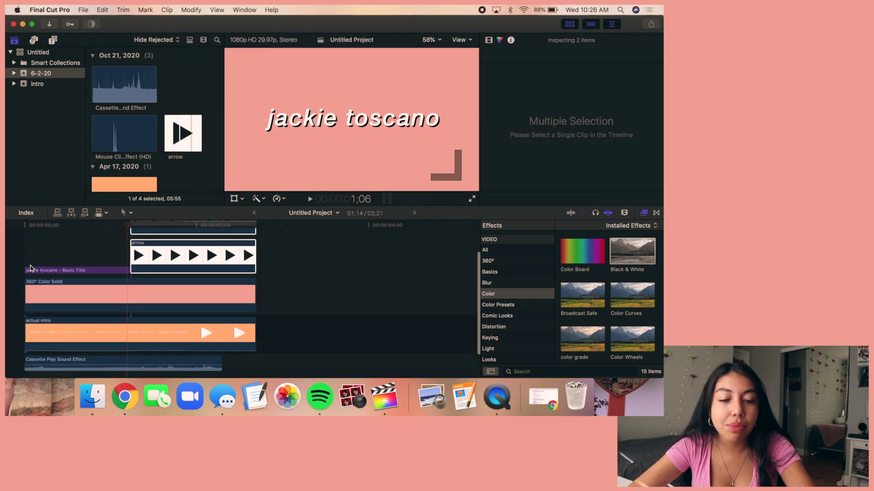
Trim the start of both arrow clips to 1;14 and extend the title's end to meet them.
scroll(30, 268, "up", 2)
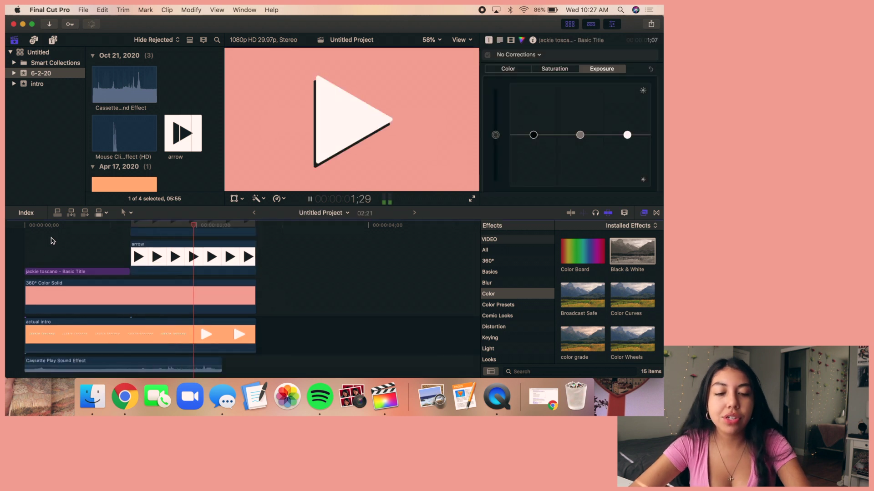
scroll(79, 253, "up", 3)
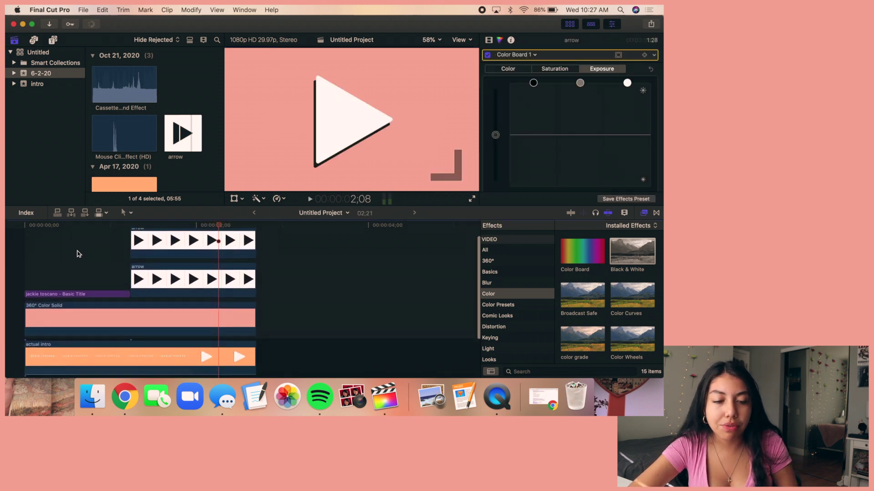
left_click_drag(143, 238, 142, 306)
scroll(132, 269, "down", 3)
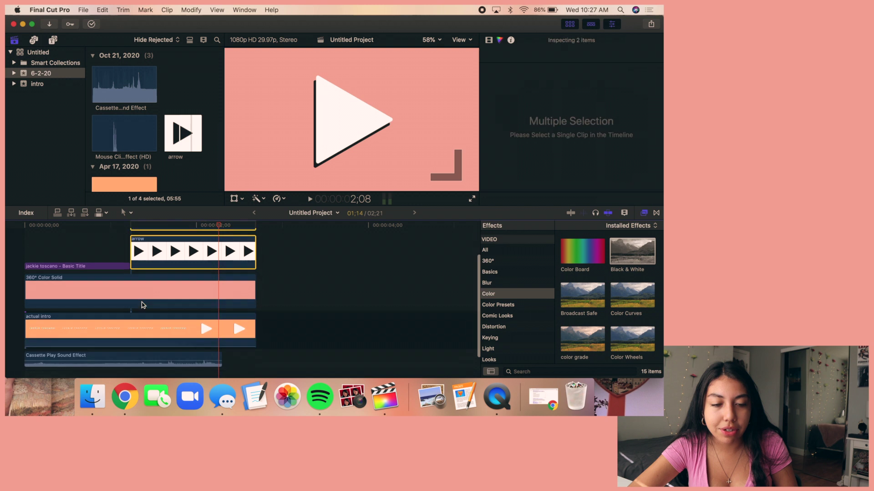
left_click_drag(131, 266, 151, 266)
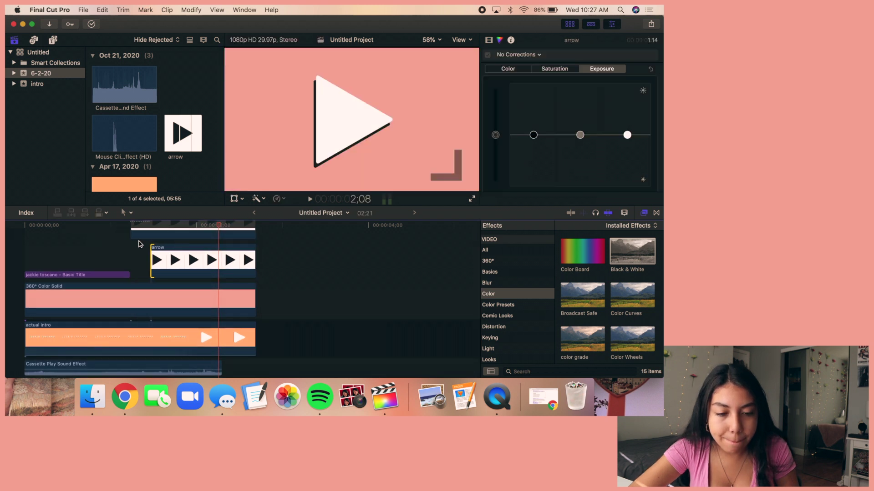
key("Left")
key("Left")
key("Left")
key("Left")
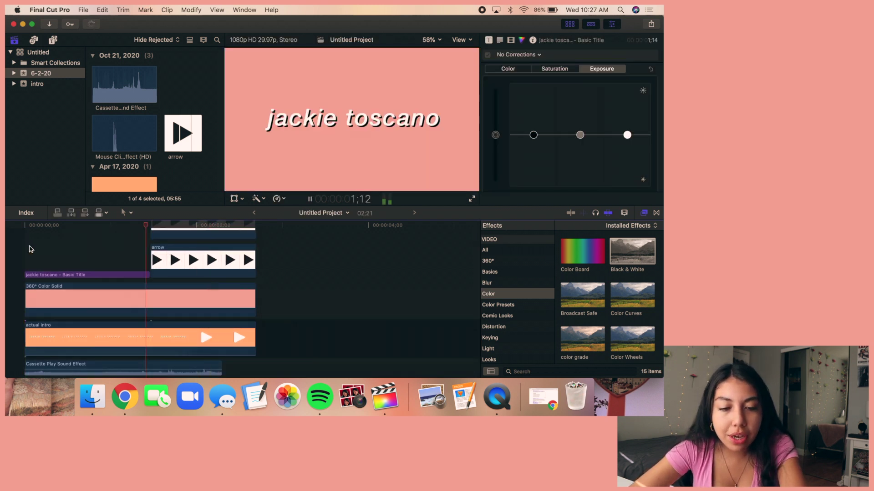
scroll(64, 258, "up", 3)
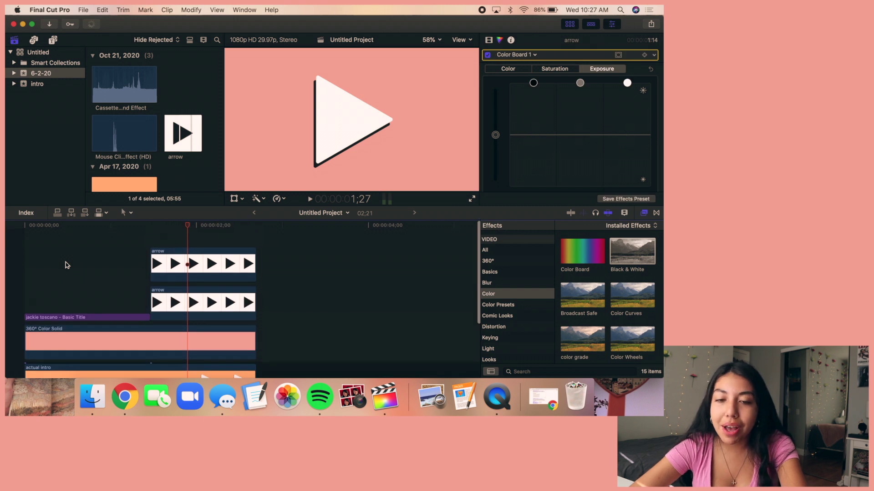
Add a short piece of the Mouse Click Sound Effect beneath the cassette sound, just after the arrow's start at 1;14.
left_click(31, 259)
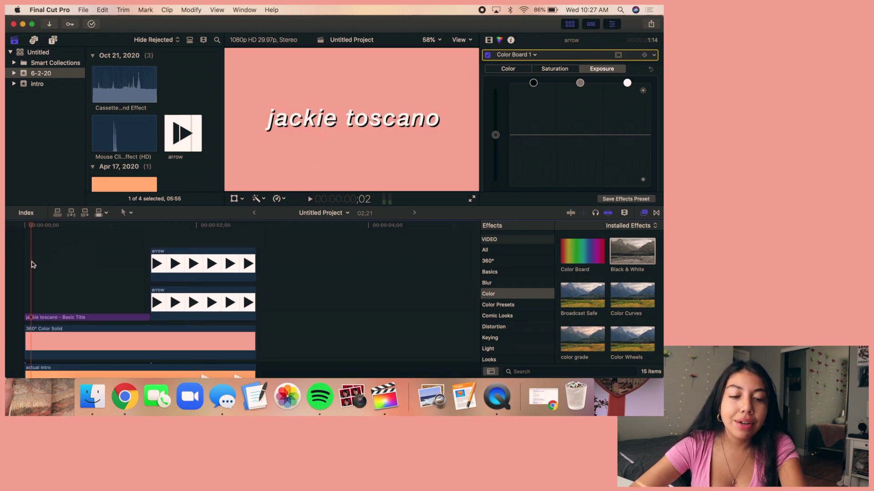
scroll(139, 267, "down", 5)
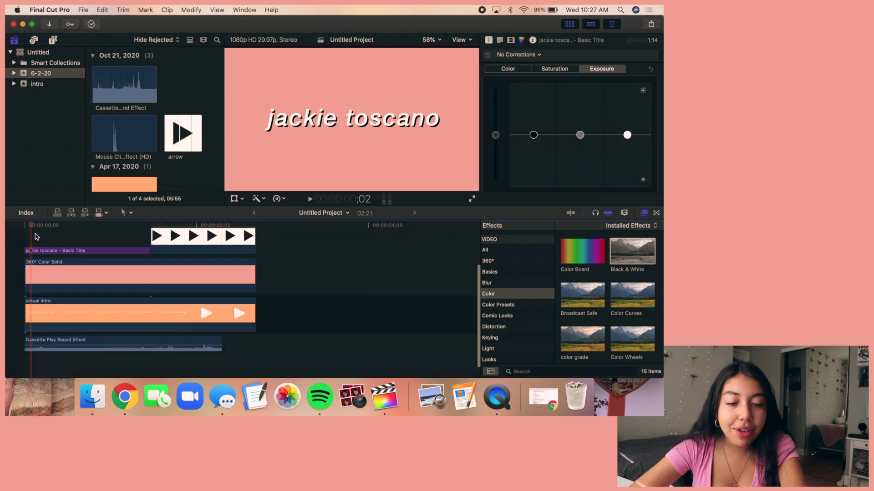
left_click(154, 366)
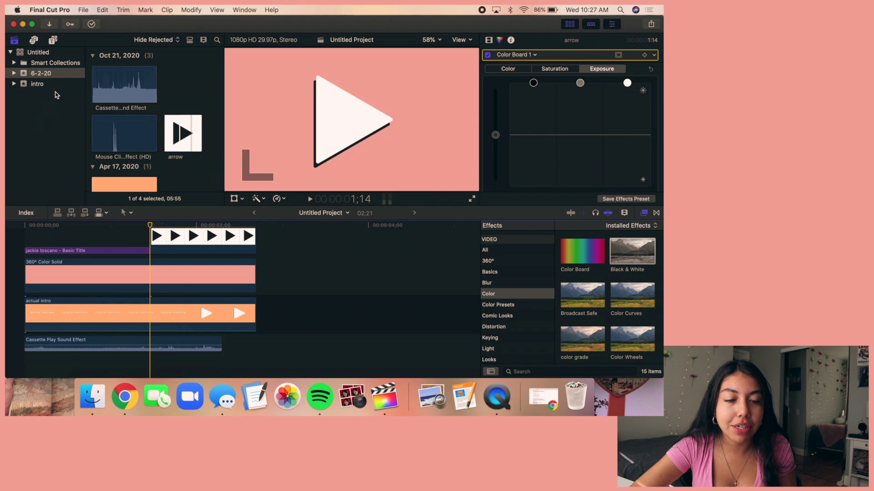
scroll(130, 162, "down", 2)
scroll(129, 160, "up", 1)
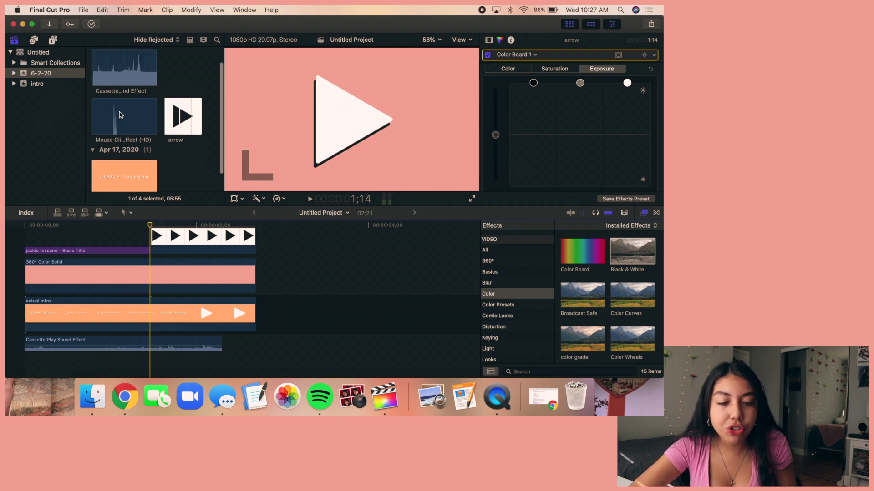
left_click(120, 121)
left_click_drag(119, 131, 201, 360)
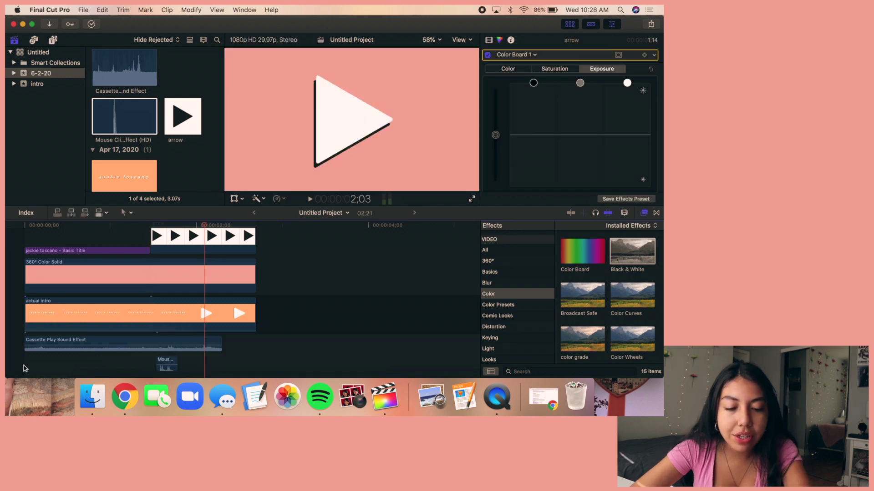
Check frame by frame from 1;14 how the mouse click sound lines up with the arrow's appearance.
key("Home")
left_click(153, 368)
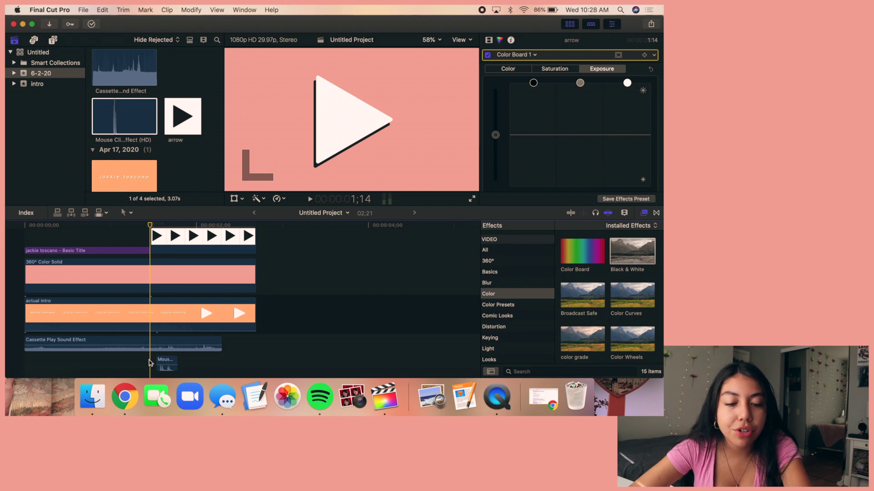
key("Right")
key("Right")
key("Right")
key("Right")
key("Right")
key("Right")
key("Right")
key("Right")
key("Right")
key("Right")
key("Right")
key("Right")
key("Right")
key("Right")
key("Right")
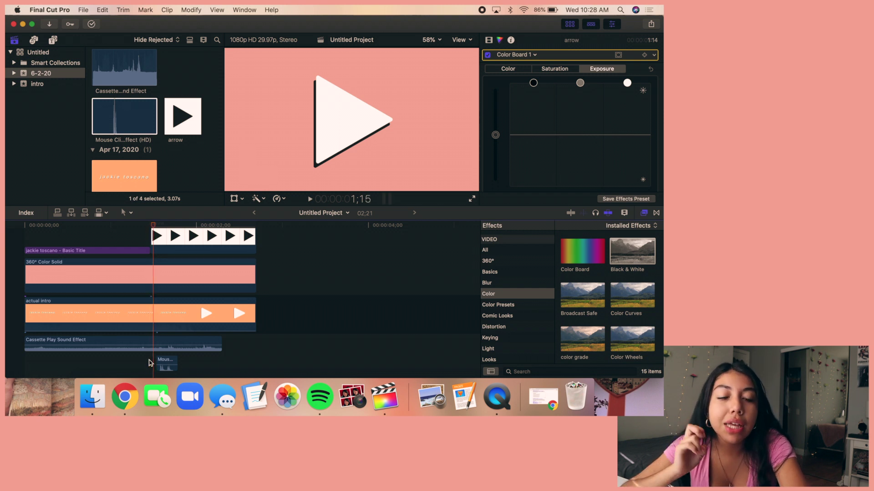
Split the name title clip at 0;02 to separate a two-frame piece at its start.
left_click(21, 361)
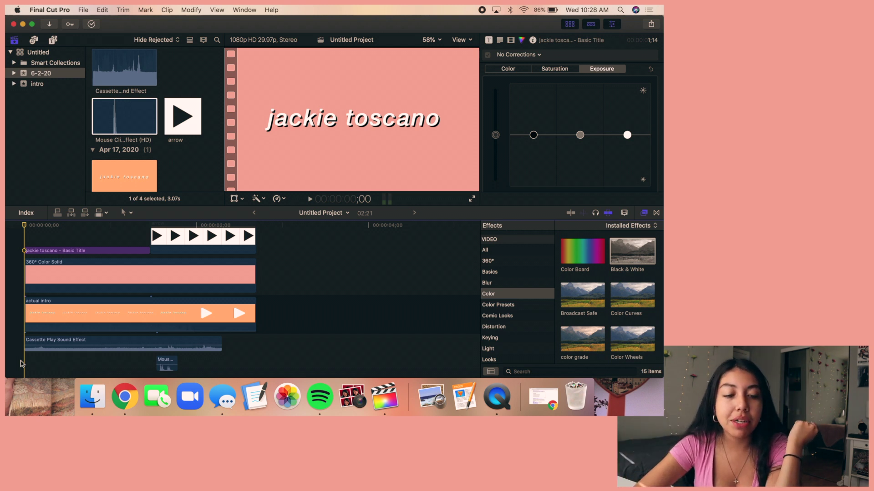
left_click(51, 252)
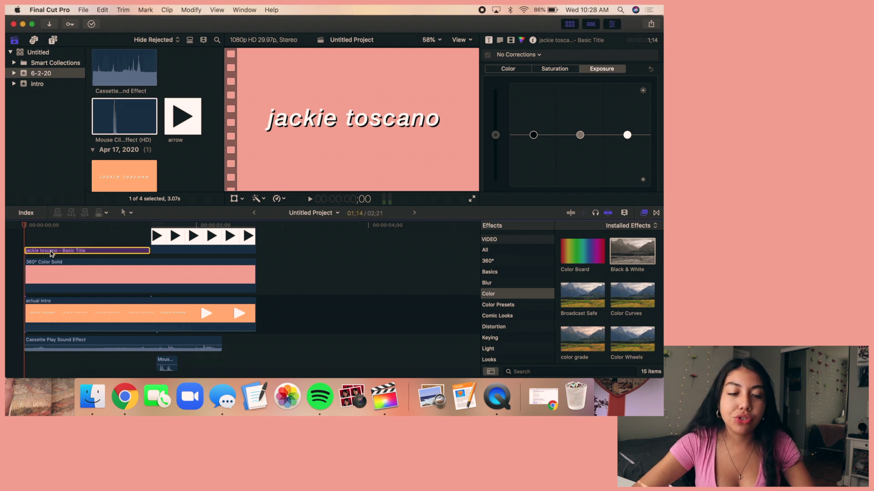
key("space")
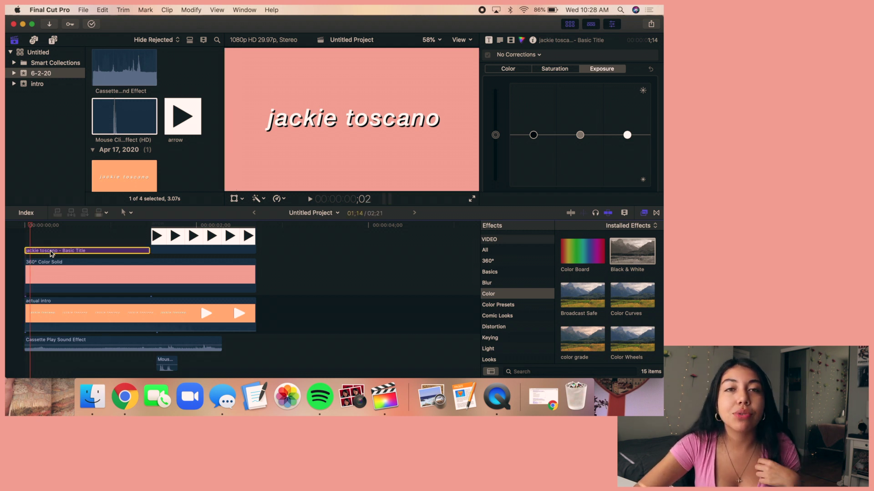
key("super+b")
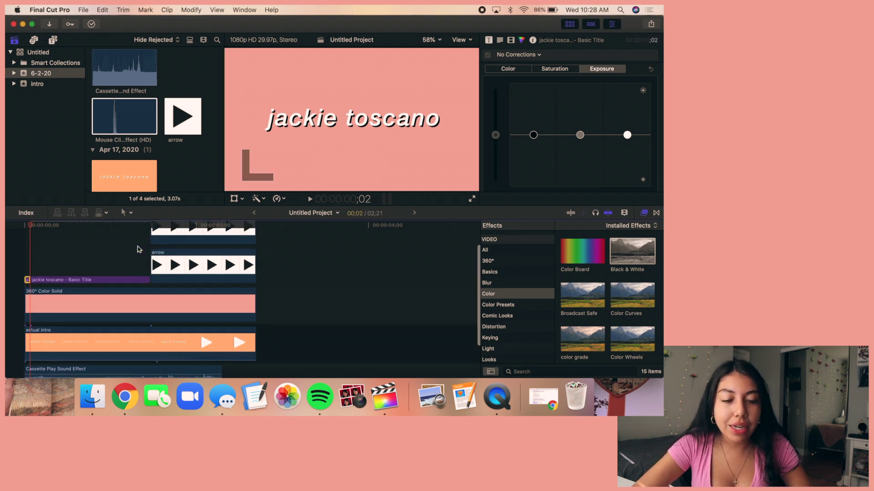
Split short pieces off the end of the title and off the start and end of both arrow clips.
left_click(148, 273)
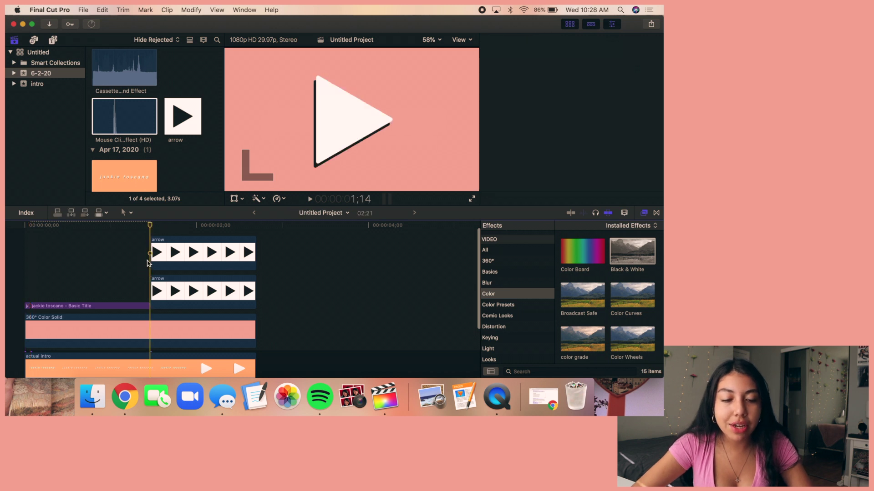
left_click_drag(153, 230, 235, 298)
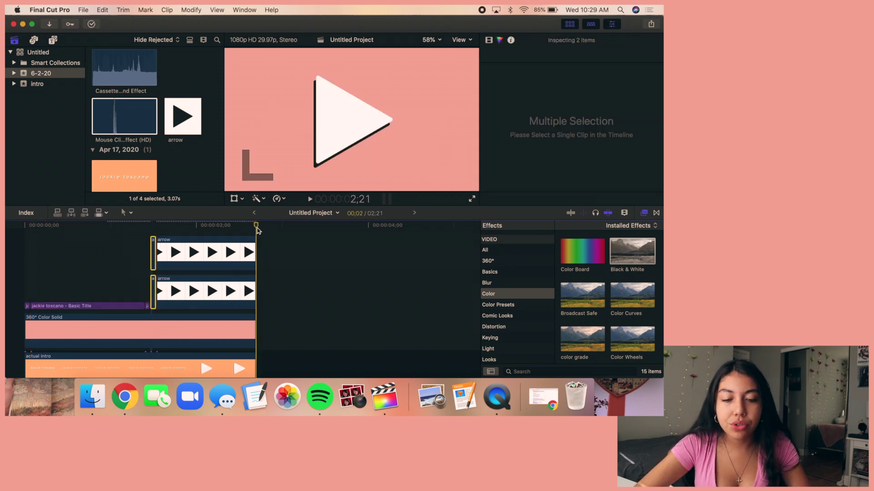
key("alt+]")
Apply the Bad TV effect to the short pieces at the start and end of the title and both arrow clips.
left_click(22, 260)
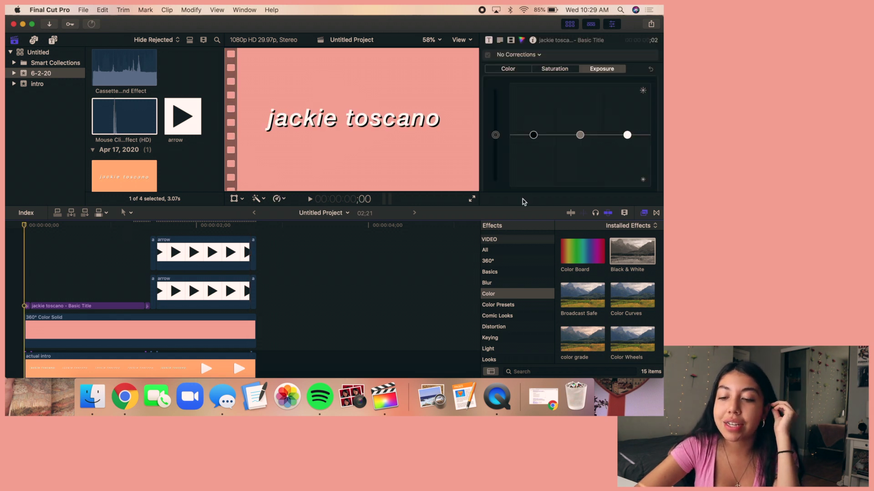
left_click(520, 251)
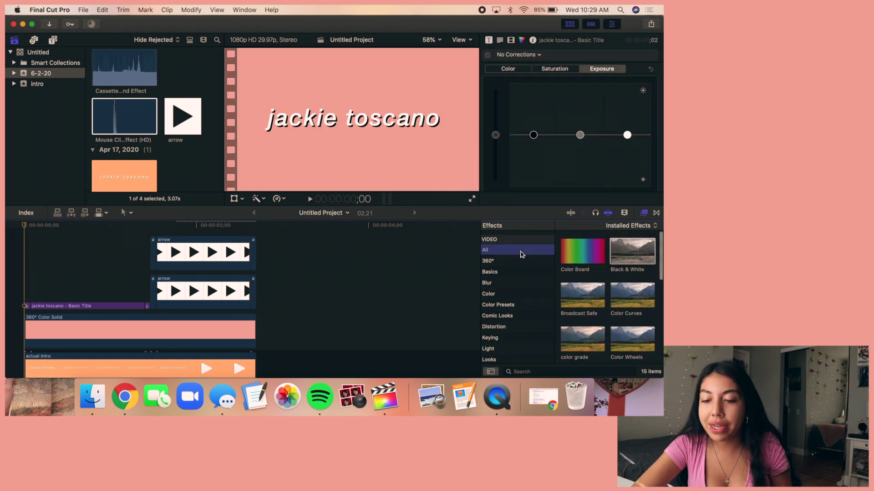
scroll(587, 291, "down", 10)
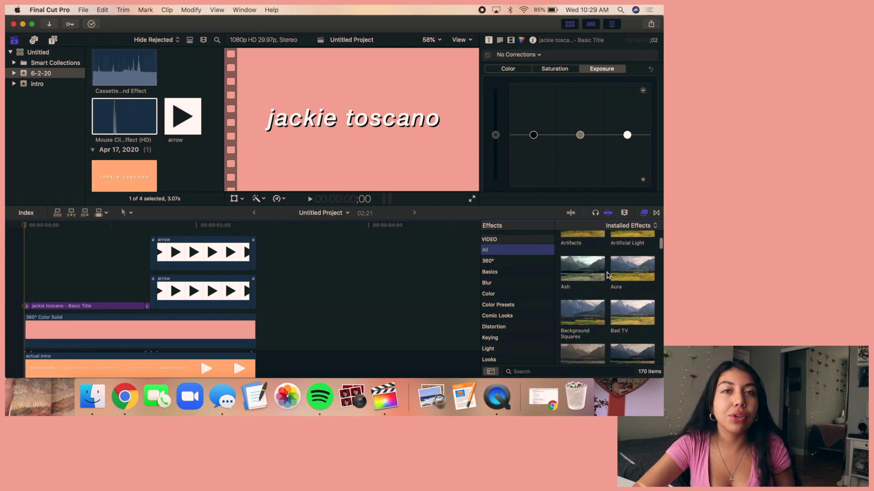
scroll(614, 273, "down", 1)
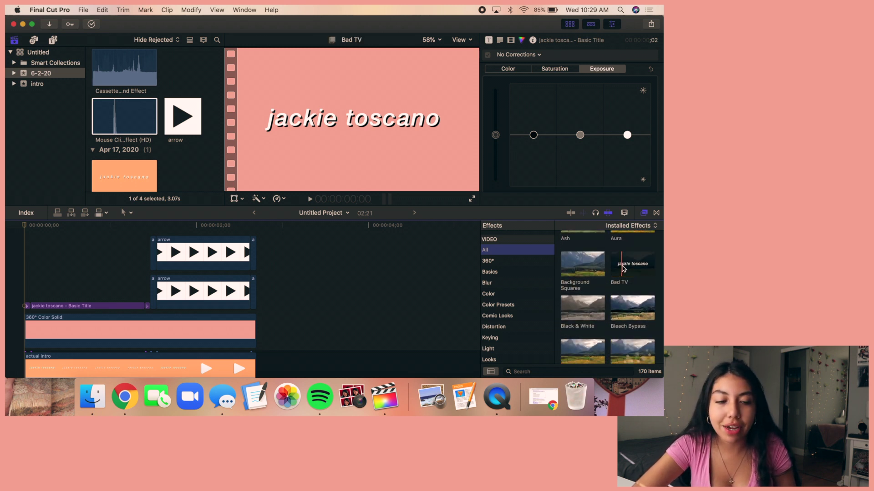
left_click_drag(621, 270, 148, 310)
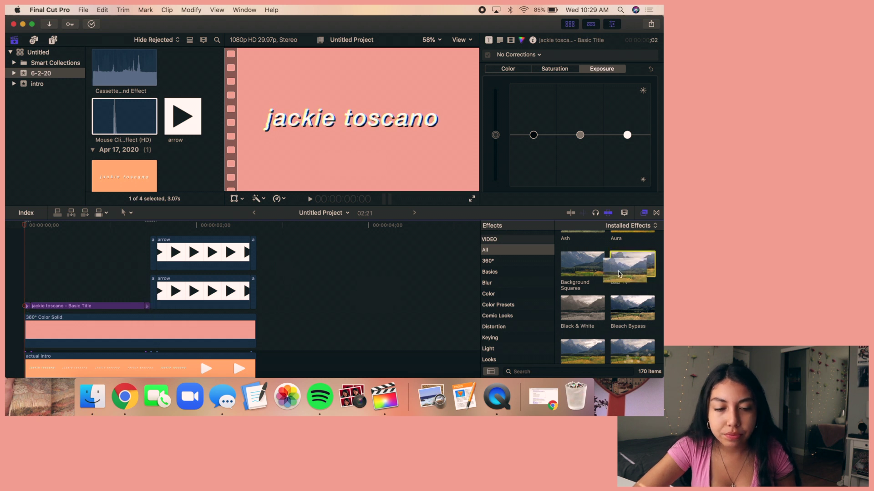
left_click(255, 253)
scroll(194, 306, "down", 2)
scroll(194, 306, "up", 2)
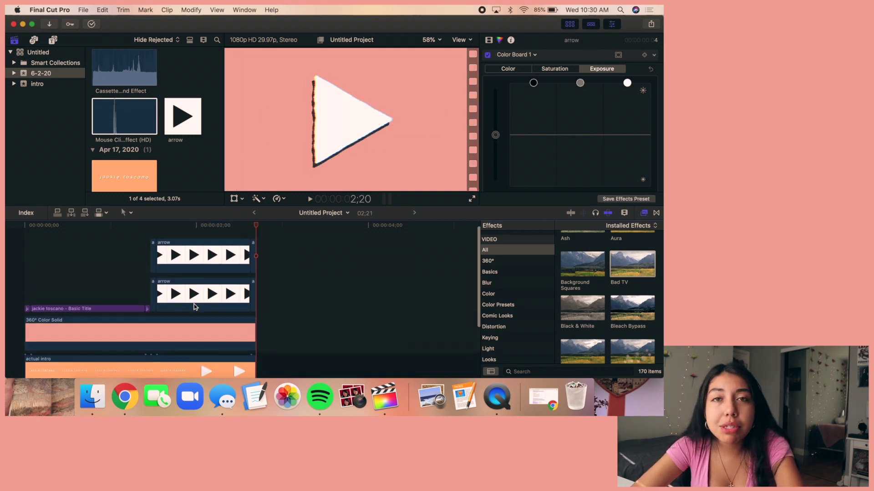
Try trimming the end of the Cassette Play Sound Effect clip to 1;25.
scroll(194, 306, "down", 2)
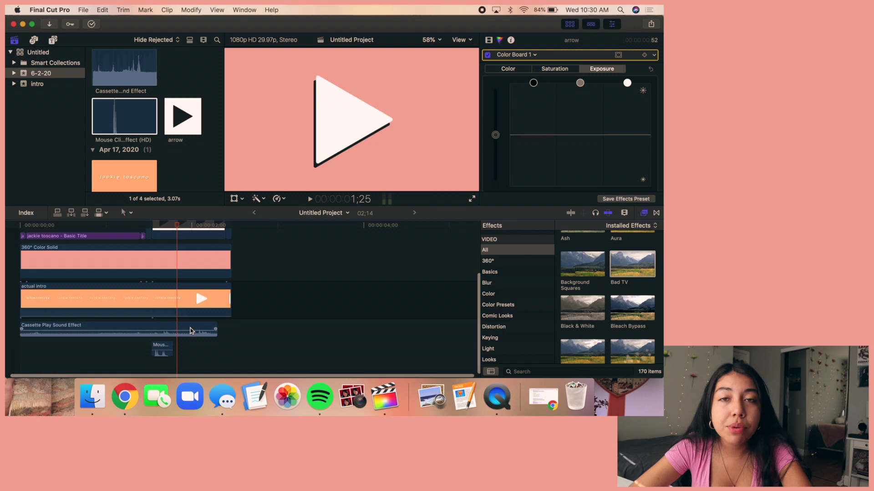
left_click(191, 330)
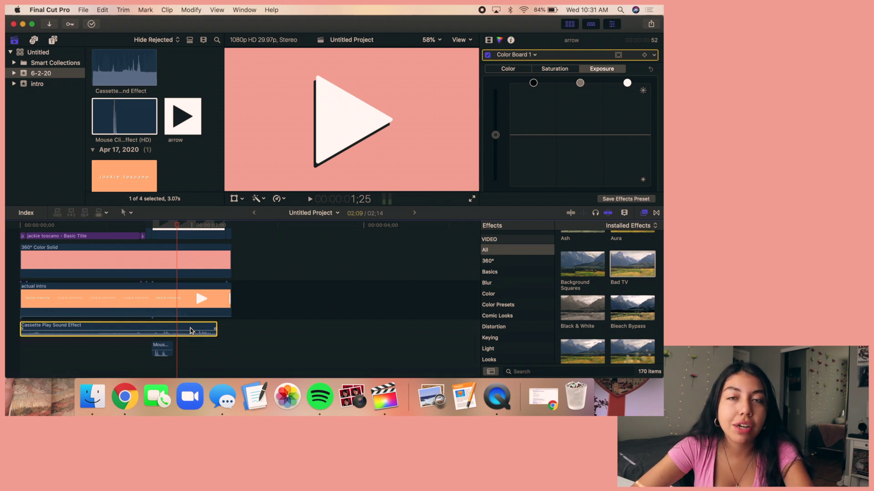
key("alt+]")
scroll(191, 331, "up", 1)
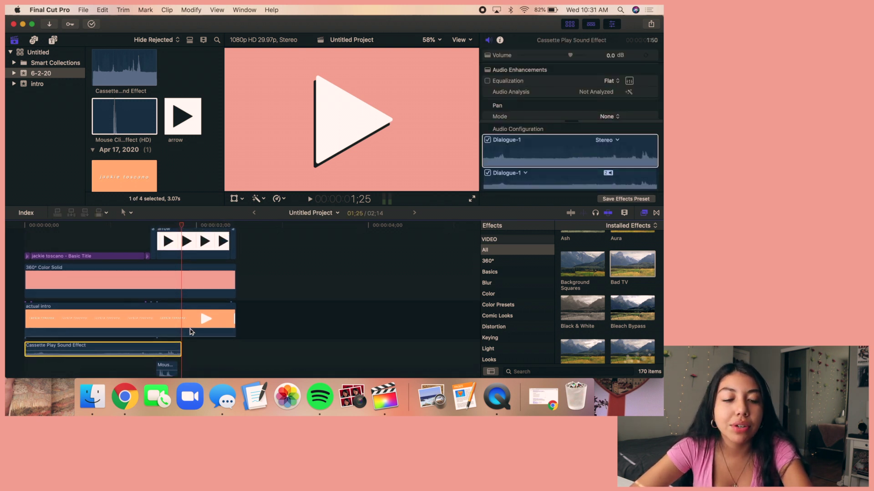
Play the intro from its start through to its end to check the glitch effect and sounds.
scroll(21, 266, "up", 3)
left_click(21, 265)
scroll(103, 234, "down", 2)
scroll(68, 246, "up", 2)
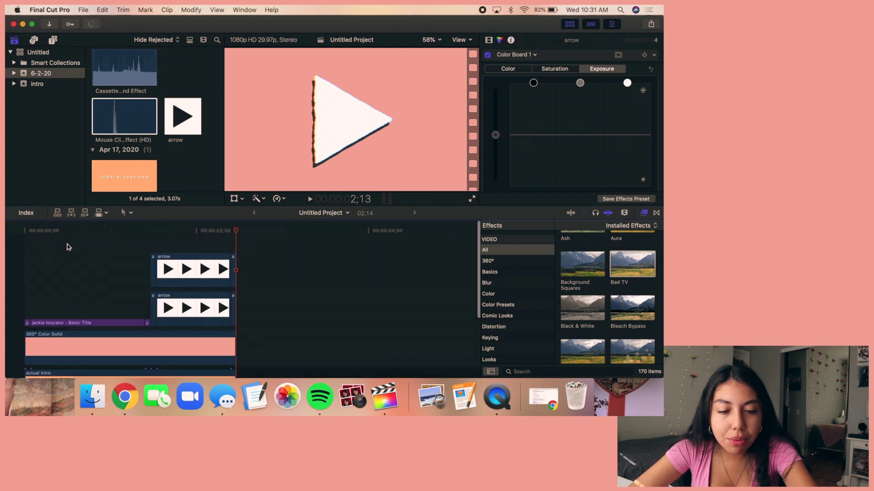
left_click(25, 254)
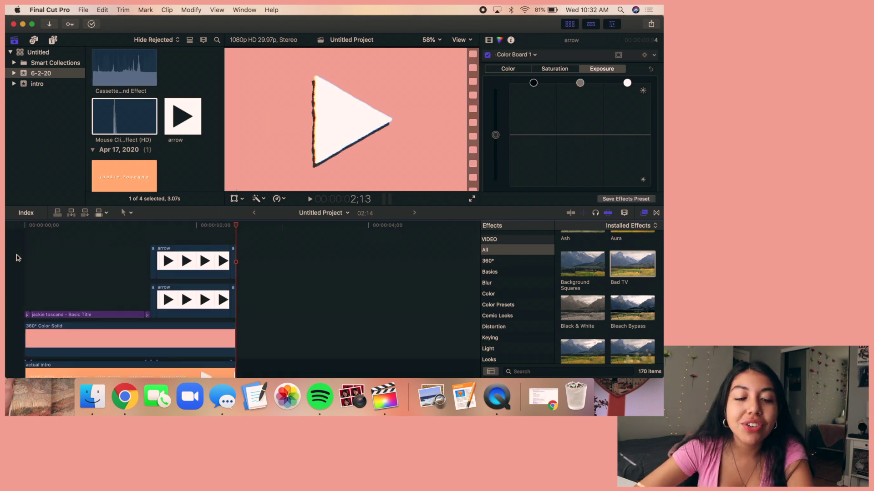
left_click(18, 258)
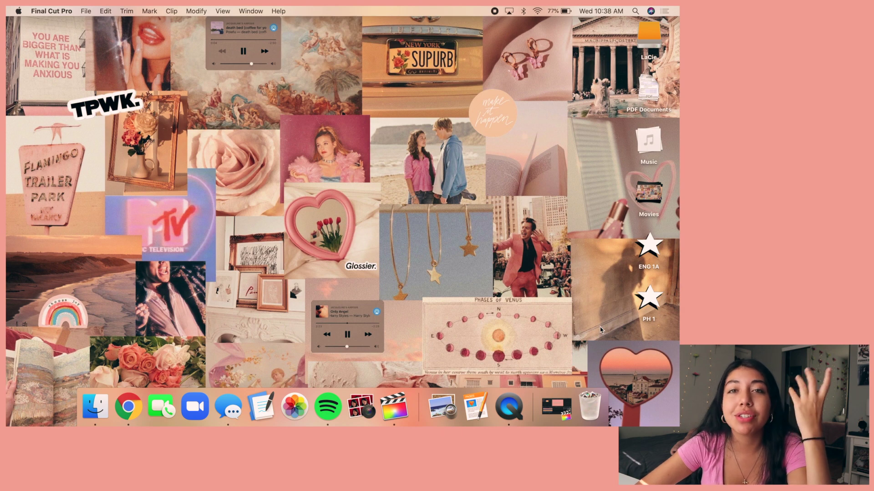
Switch to Chrome, search Google for "thematic" and open the Thematic website.
left_click(128, 406)
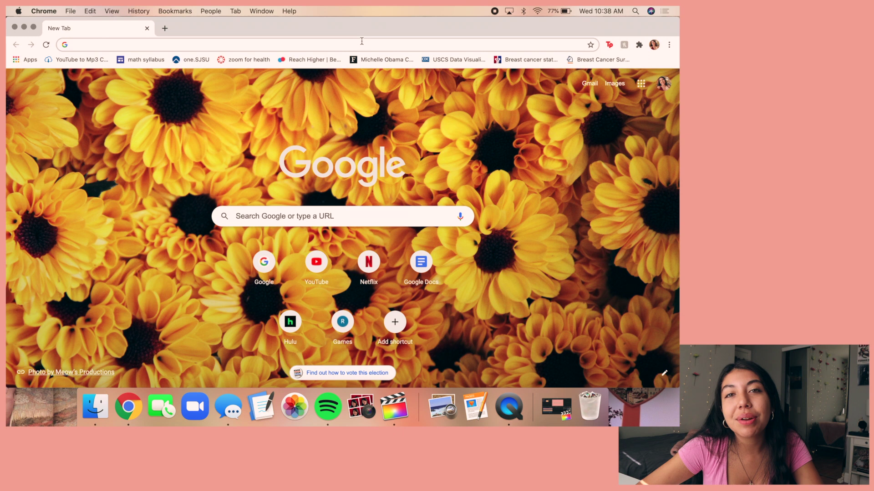
type("thematic")
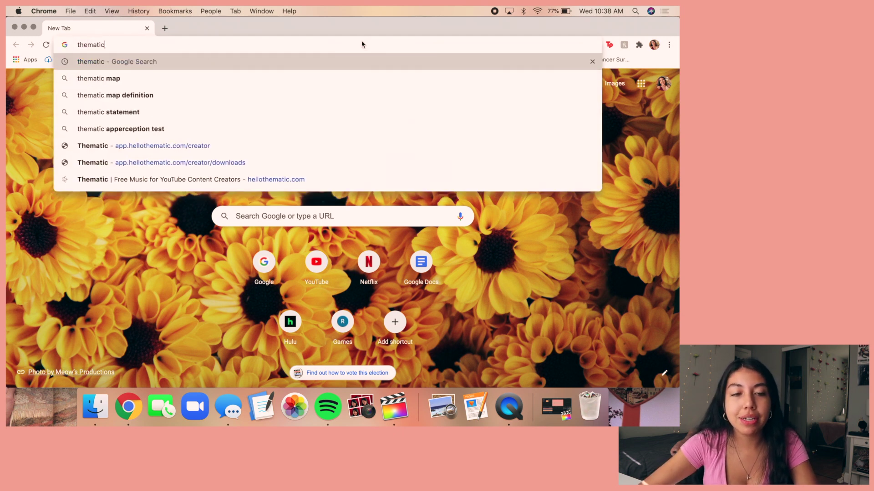
key("Return")
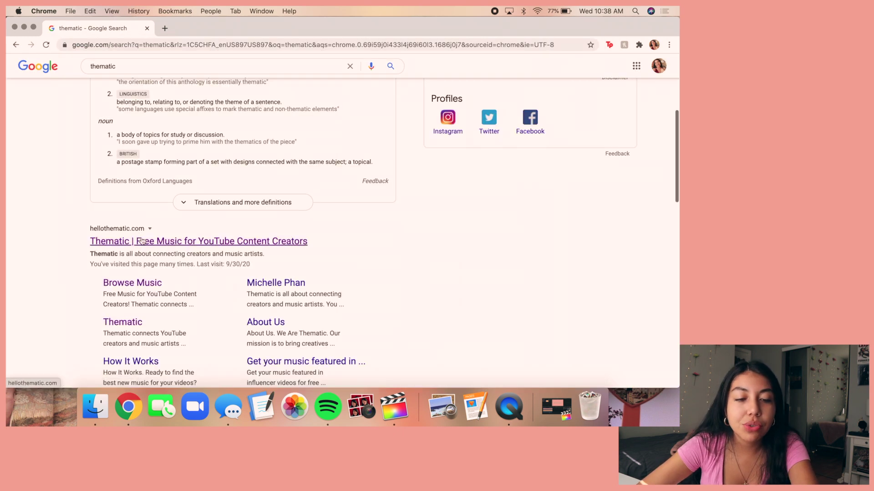
left_click(139, 243)
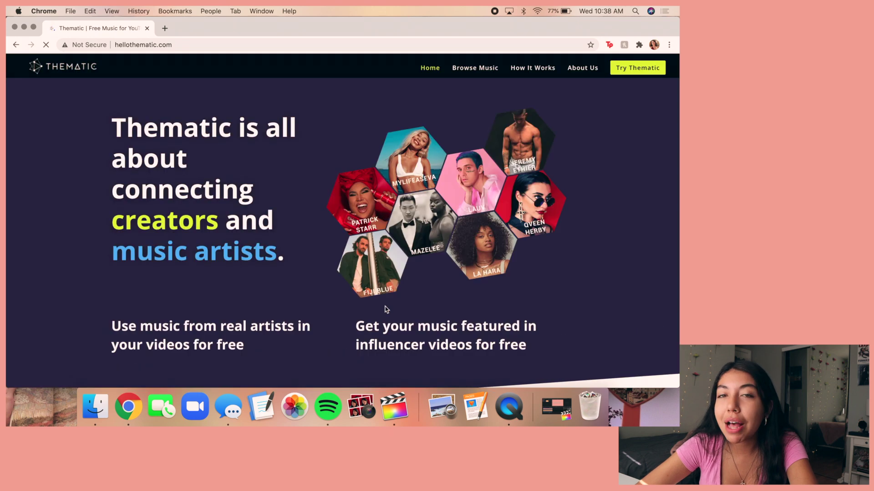
Open the Thematic music app and sign in as a creator with Google.
left_click(552, 68)
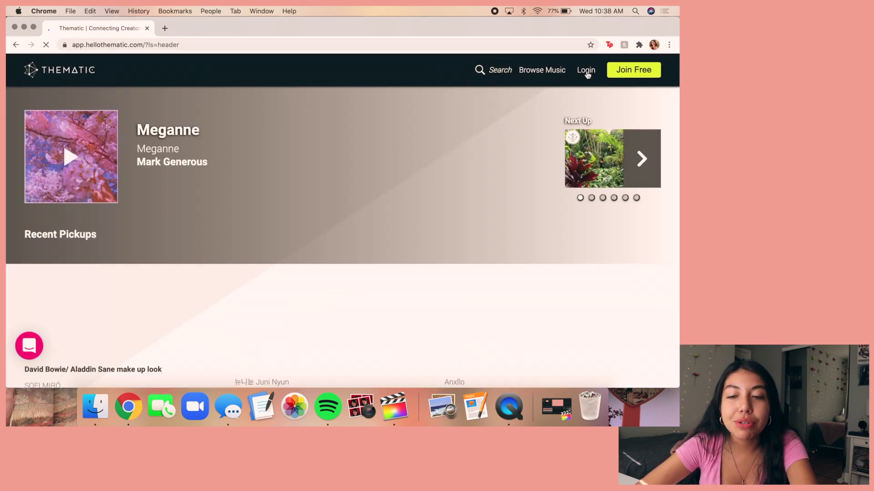
left_click(587, 71)
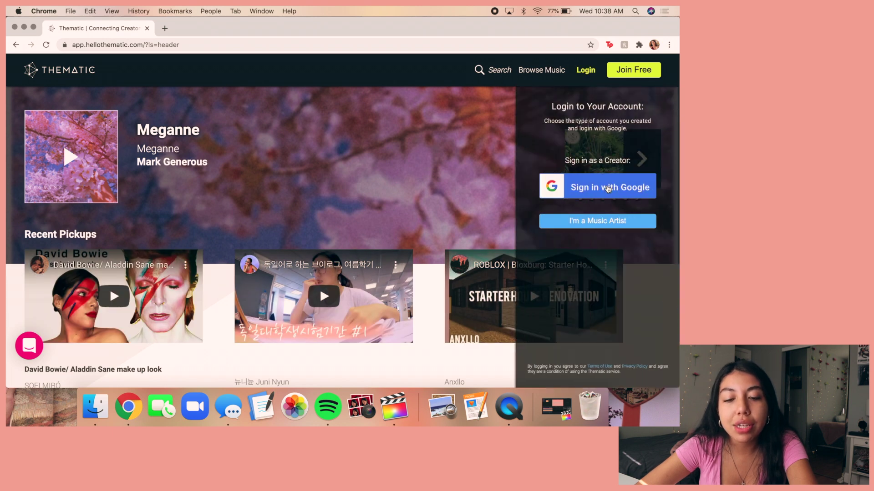
left_click(608, 189)
Browse the song collections on the Thematic creator home page, closing the page when done.
scroll(660, 269, "down", 10)
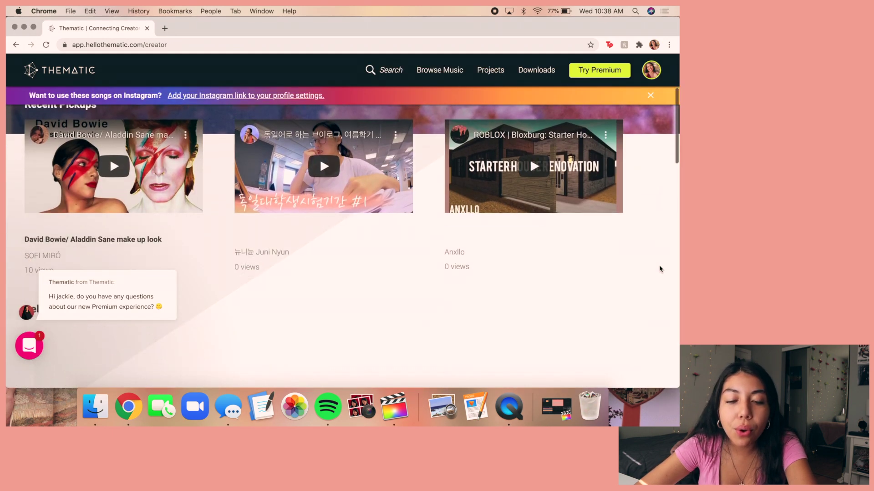
scroll(661, 269, "down", 8)
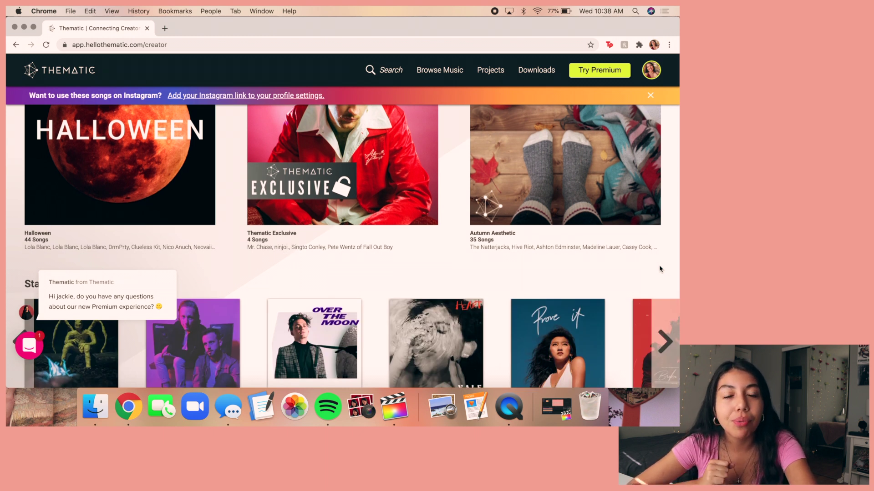
scroll(659, 267, "up", 1)
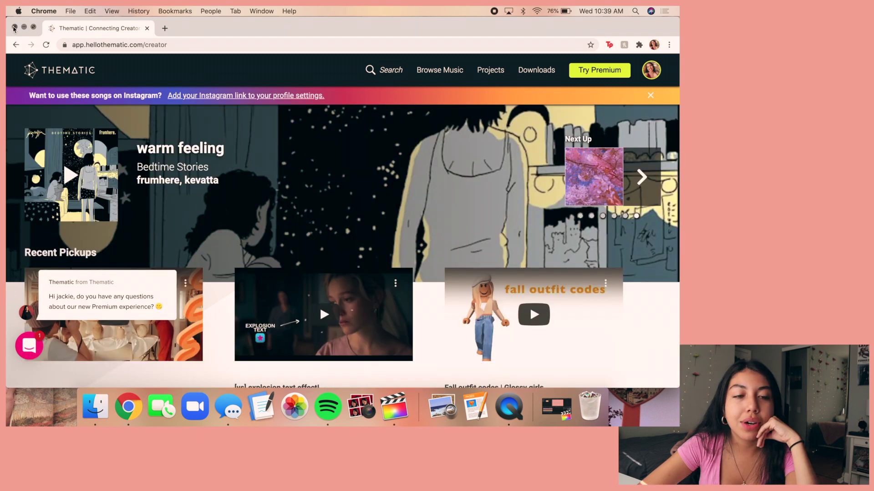
key("super+w")
Switch back to Final Cut Pro and create a new event named "outro" with a new project.
left_click(556, 406)
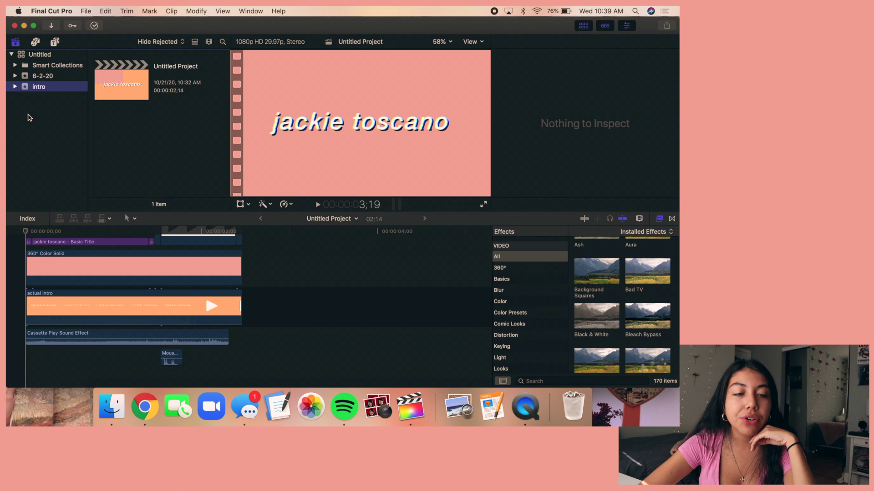
right_click(28, 115)
left_click(46, 120)
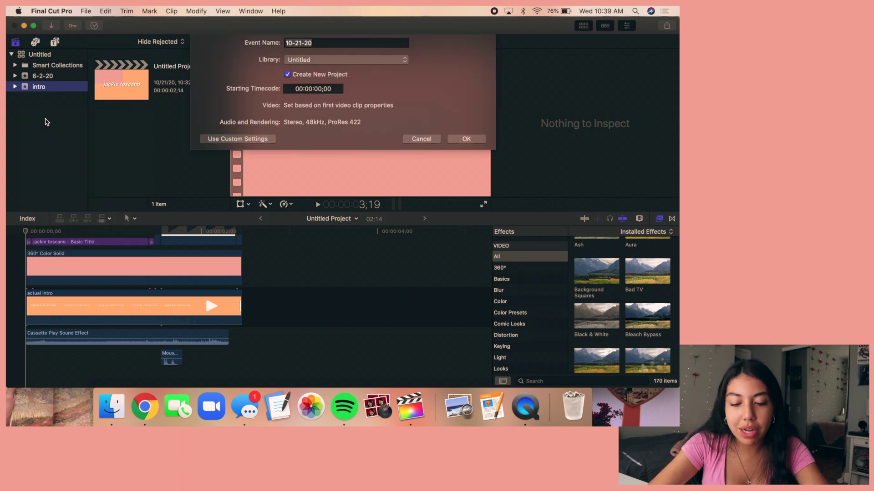
type("outro")
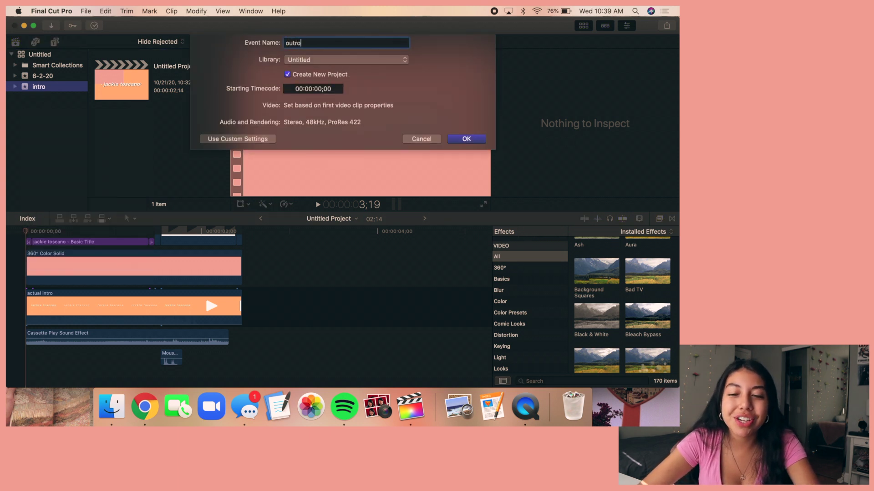
key("Return")
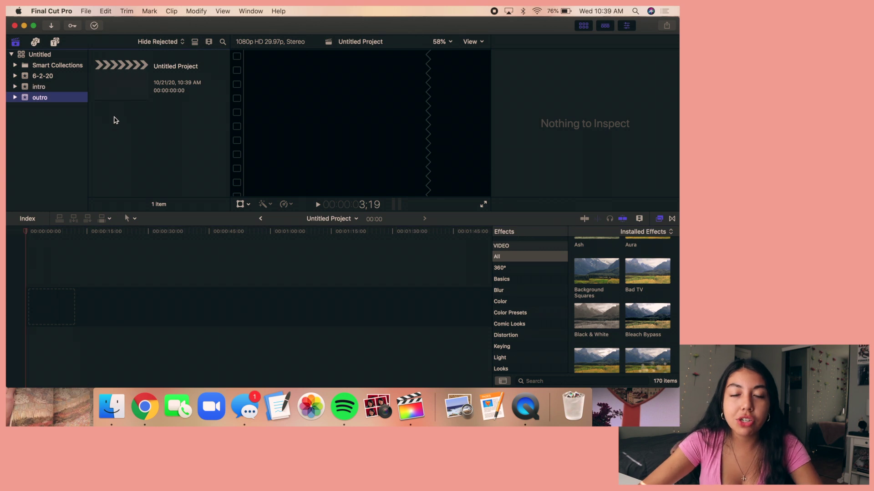
Import the outro video and the Smile song into the outro event and place the video at the timeline's start.
key("super+i")
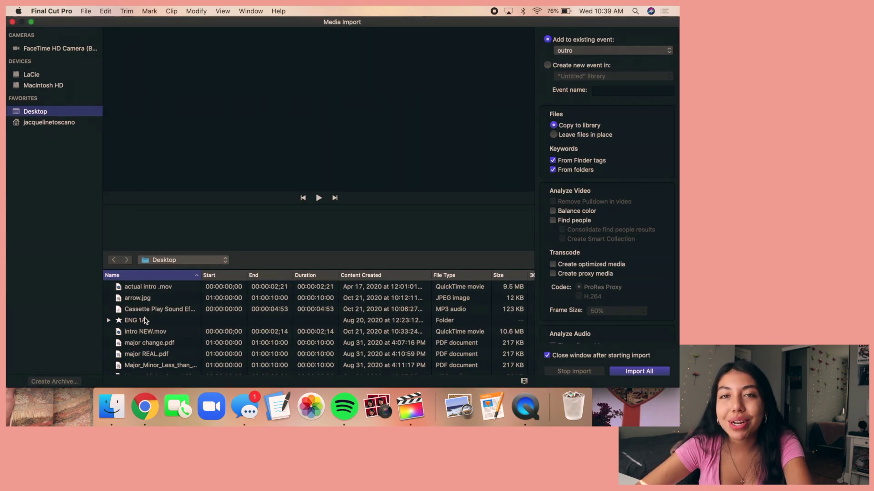
left_click_drag(128, 96, 32, 301)
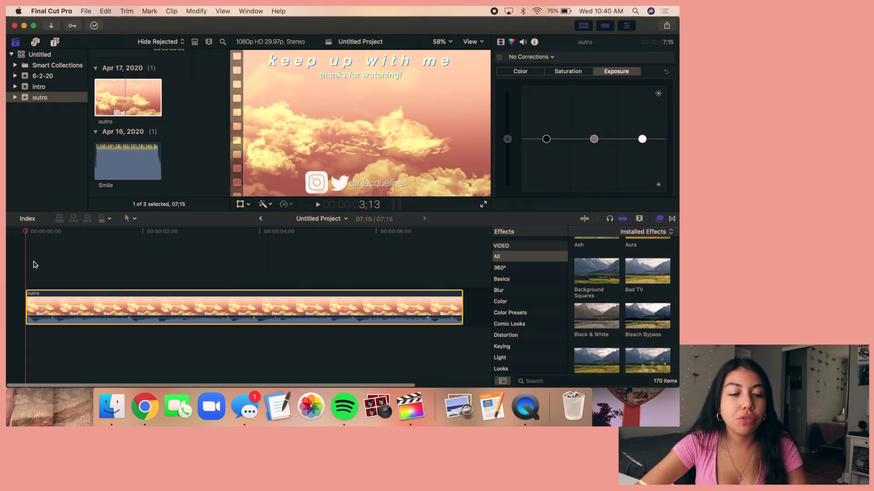
Silence the audio of the outro clip in the timeline.
left_click(25, 259)
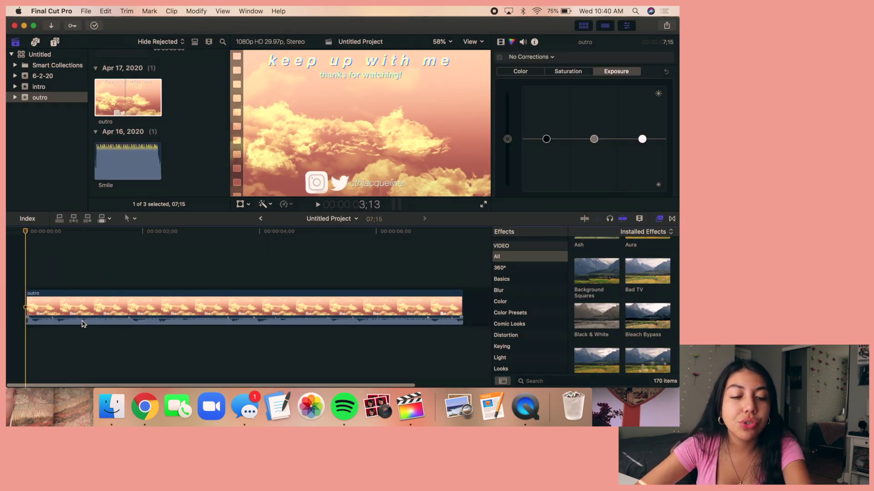
mouse_move(81, 317)
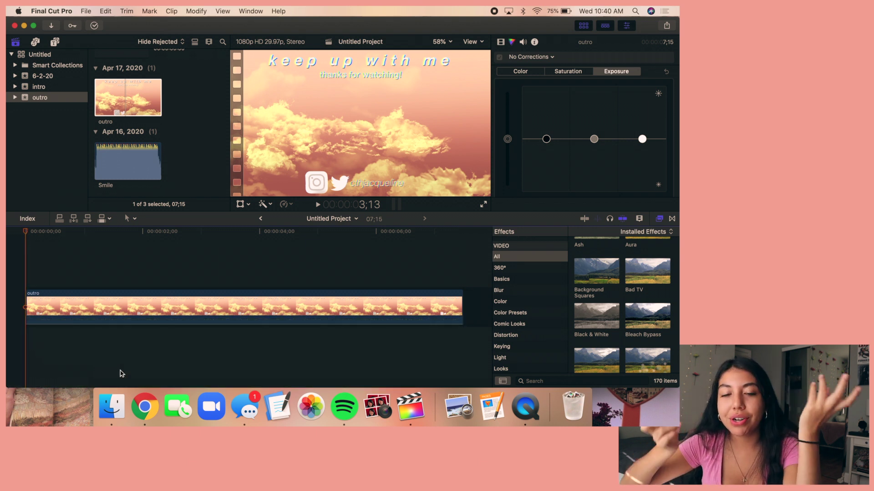
Add the Smile song beneath the outro clip at the timeline's start and trim off its quiet opening.
left_click(122, 167)
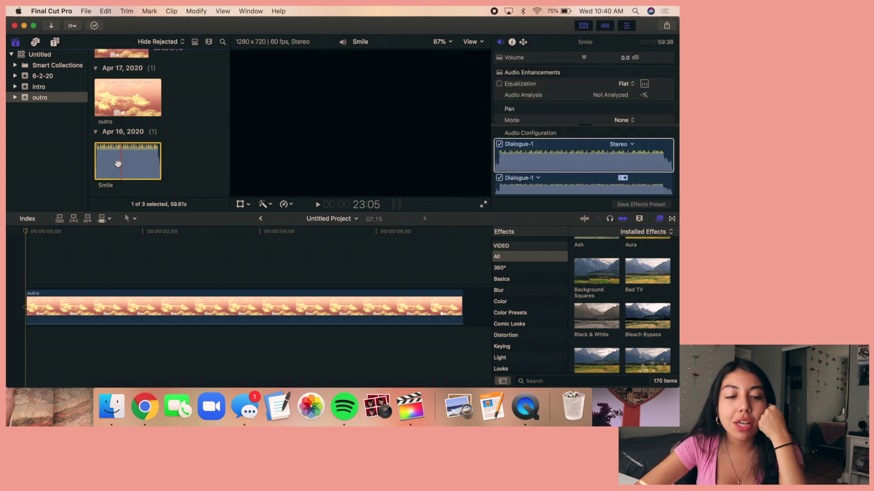
left_click_drag(114, 153, 72, 339)
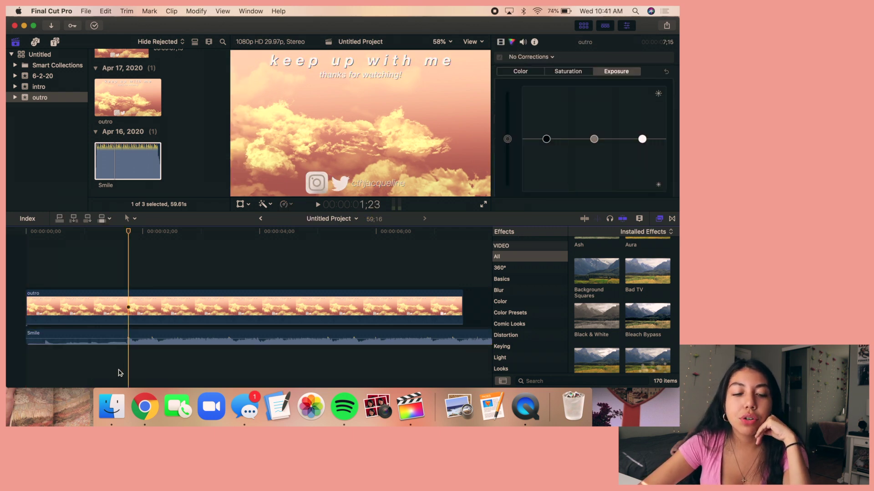
left_click(119, 367)
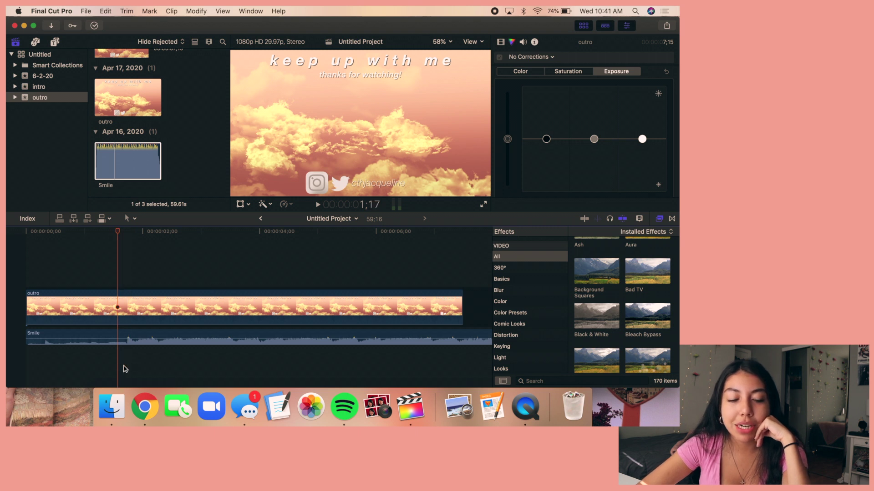
key("Left")
key("Left")
key("Left")
key("Left")
key("Left")
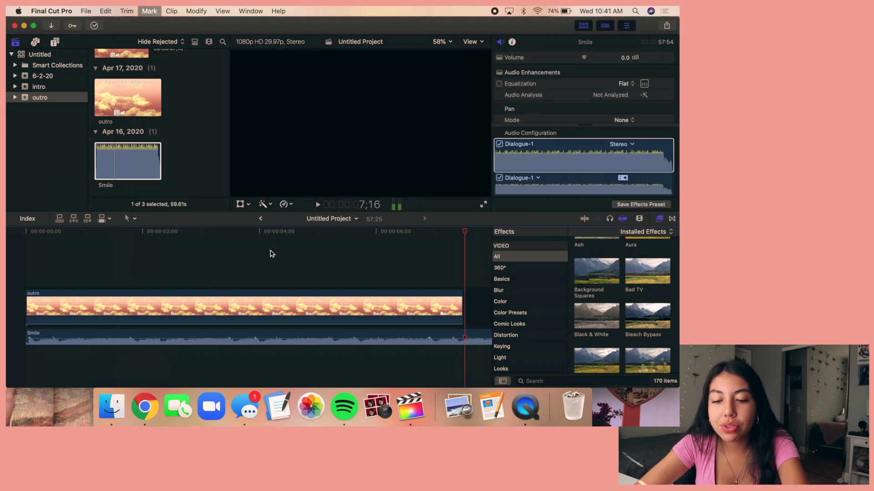
Trim the end of the Smile song to match the outro clip's end at 7;15, returning to the start.
left_click(317, 338)
key("alt+bracketright")
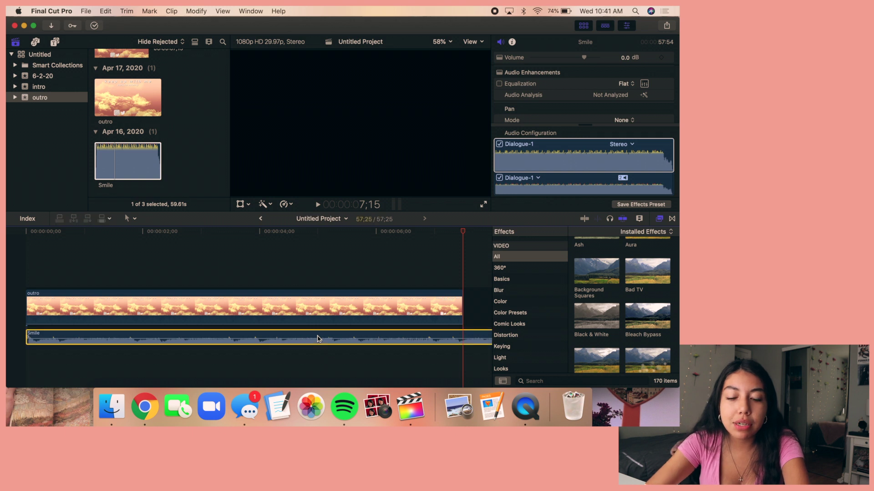
key("Home")
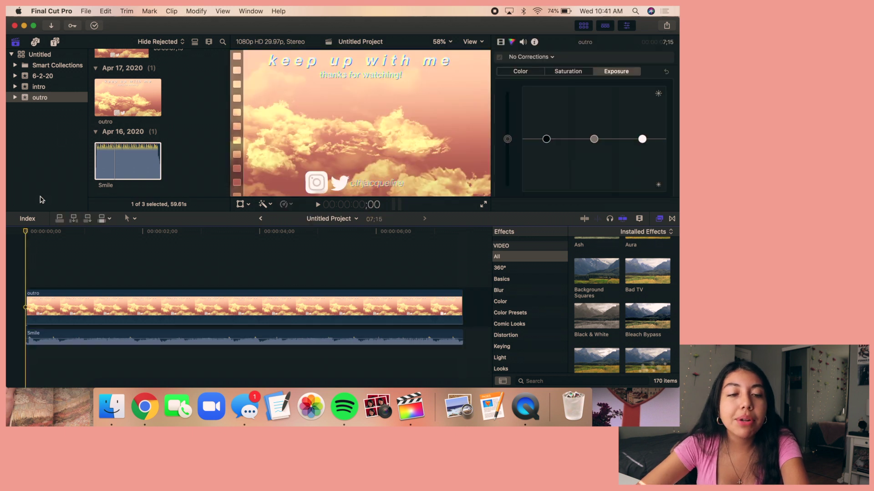
Add the Clouds generator above the outro clip from the timeline's start, matching its 7;15 length.
left_click(56, 42)
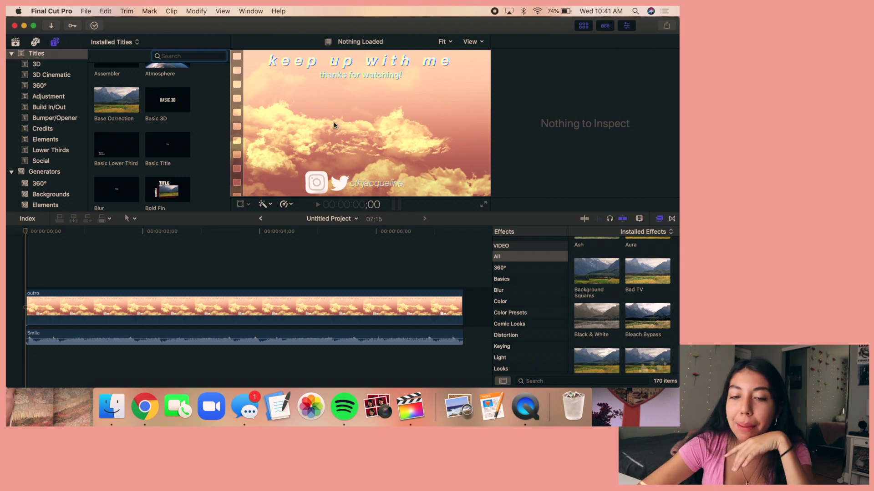
left_click(41, 172)
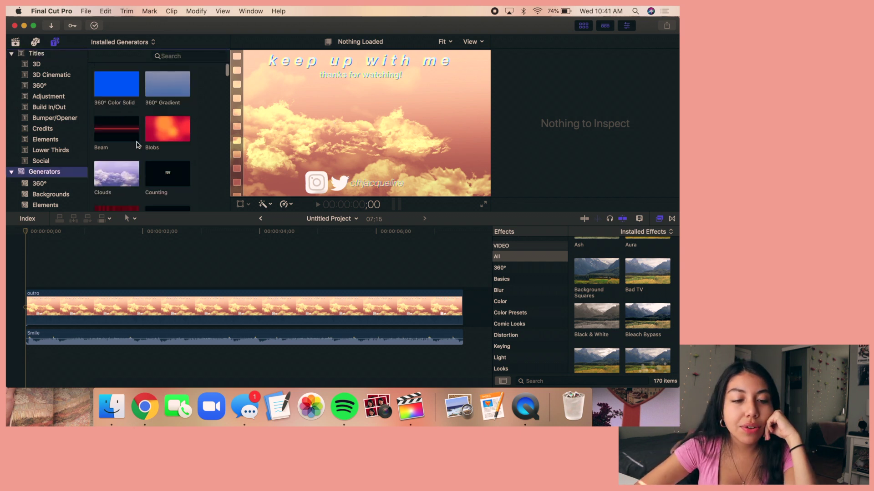
scroll(137, 144, "down", 1)
left_click(122, 157)
left_click_drag(122, 157, 28, 269)
key("super+4")
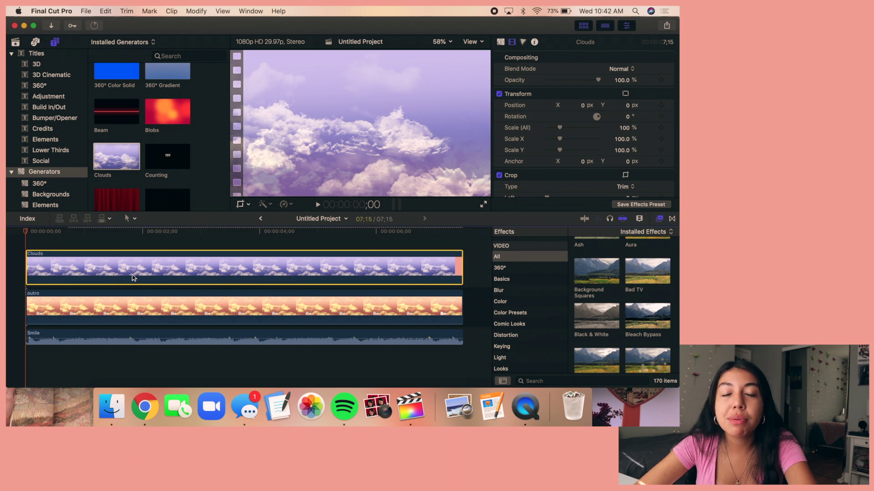
Tint the Clouds clip pink with a Color Board: master 340° at 54%, shadows 342° at -40%, midtones 32° at 75%, highlights 28° at 56%.
left_click(145, 283)
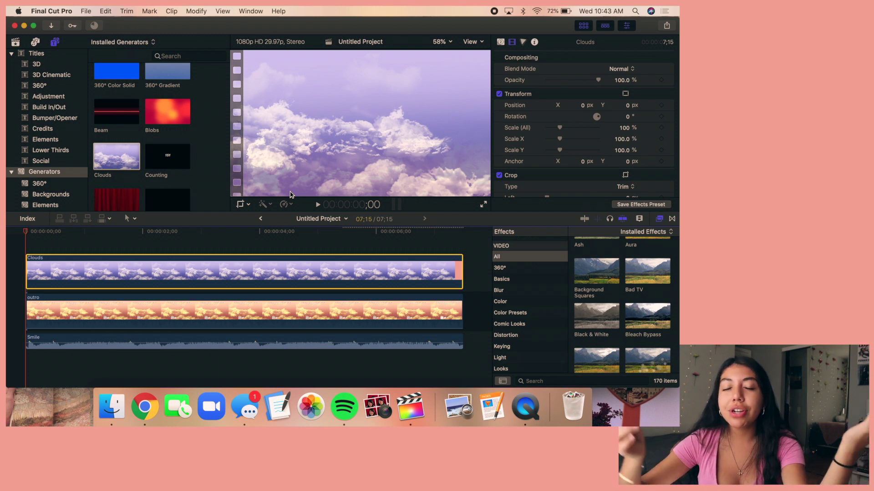
left_click(523, 42)
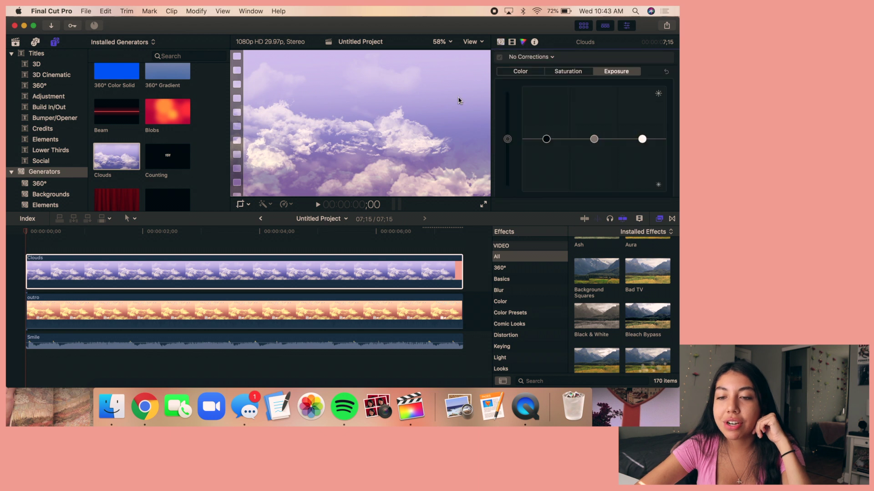
left_click(536, 72)
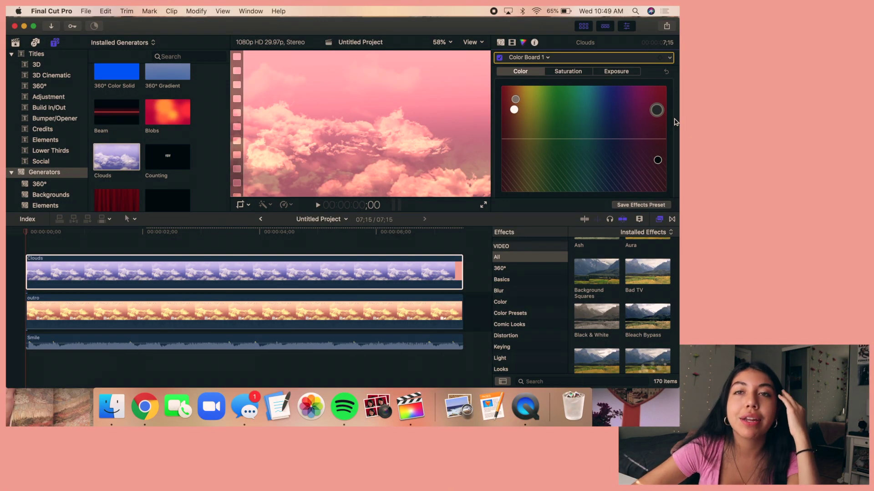
Review the Clouds clip's Color Board color, saturation and exposure values, plus its published generator parameters.
scroll(675, 122, "down", 5)
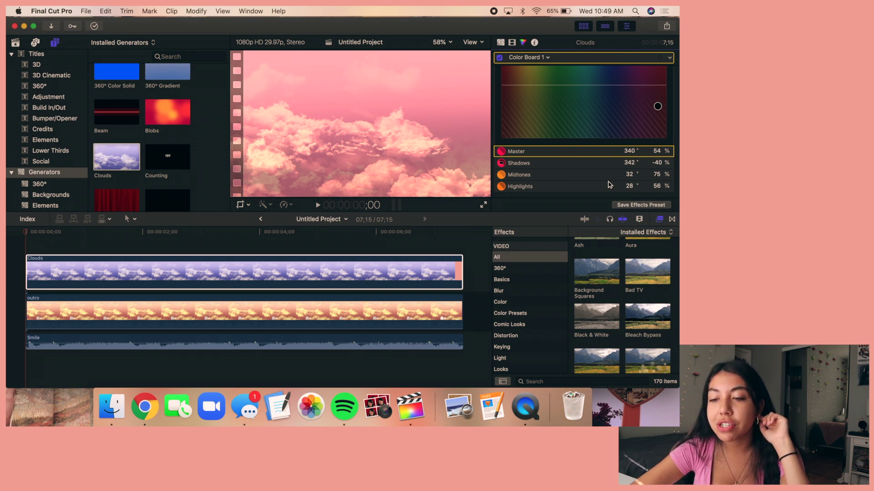
scroll(536, 98, "up", 3)
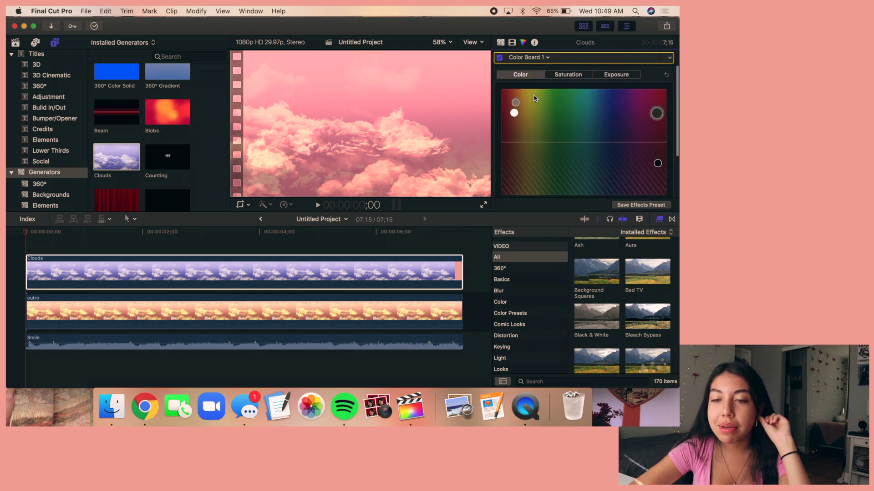
left_click(571, 73)
scroll(580, 122, "down", 4)
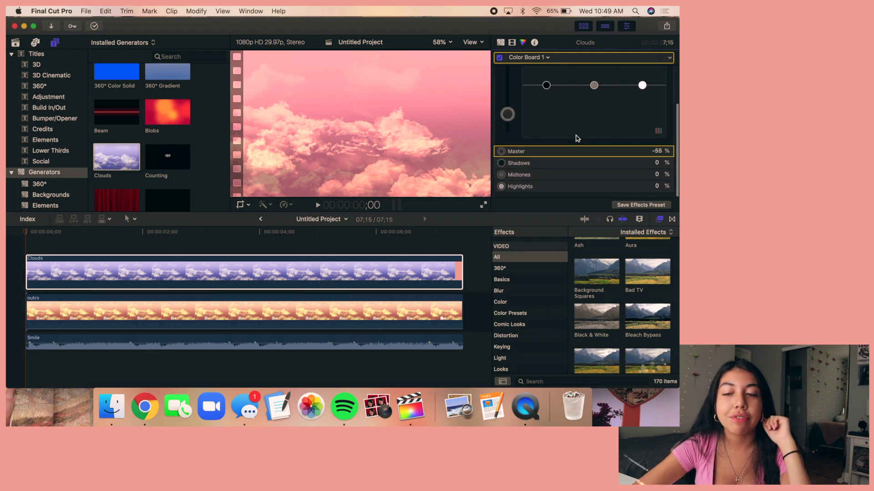
scroll(580, 113, "up", 3)
left_click(615, 72)
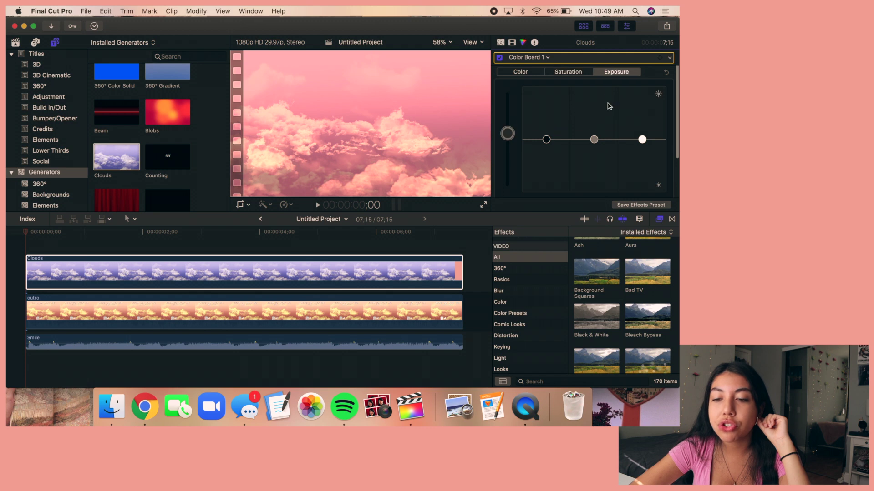
scroll(608, 104, "down", 3)
scroll(609, 106, "down", 1)
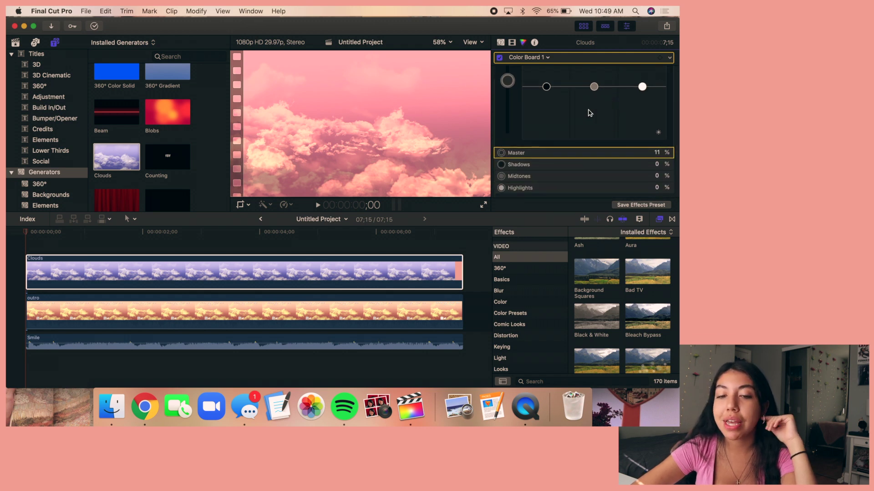
scroll(582, 110, "up", 3)
left_click(512, 42)
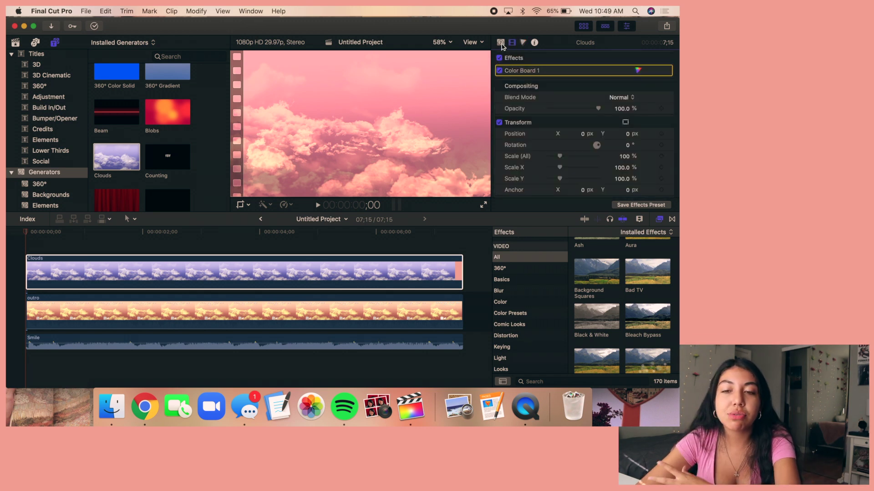
left_click(501, 43)
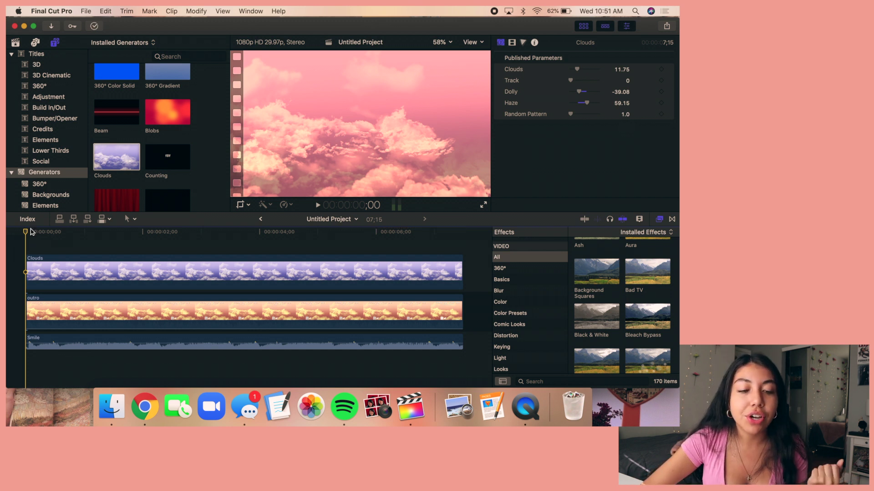
Add a Basic Title above the Clouds clip reading "thank you for watching" and move it to the top of the frame.
left_click(37, 54)
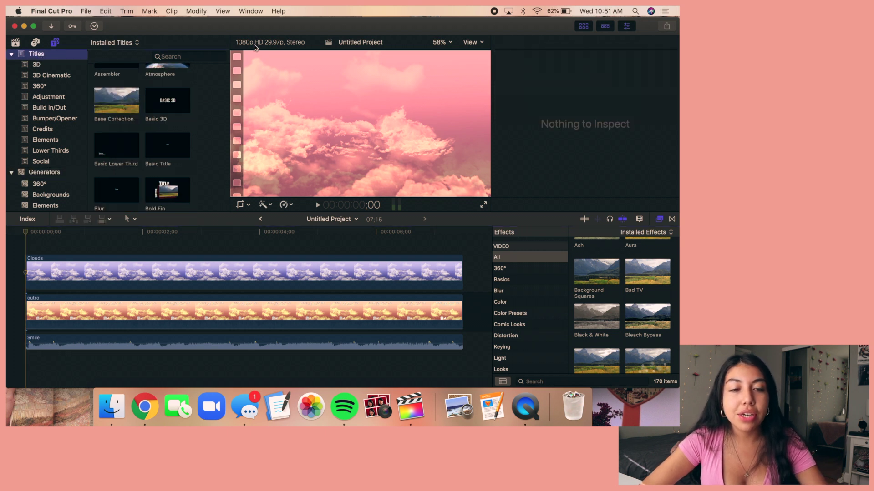
left_click_drag(162, 144, 42, 239)
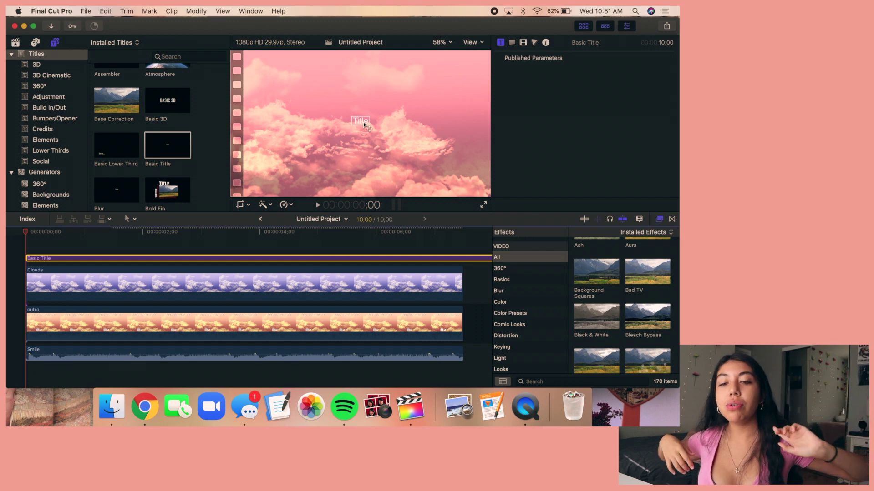
double_click(364, 121)
type("thank you for watching")
left_click_drag(364, 121, 364, 60)
Style the title in Helvetica Neue medium italic, size 116, tracking 6.56%, with a gray drop shadow at 100% opacity, blur 0, distance 7.
left_click(618, 124)
left_click(605, 199)
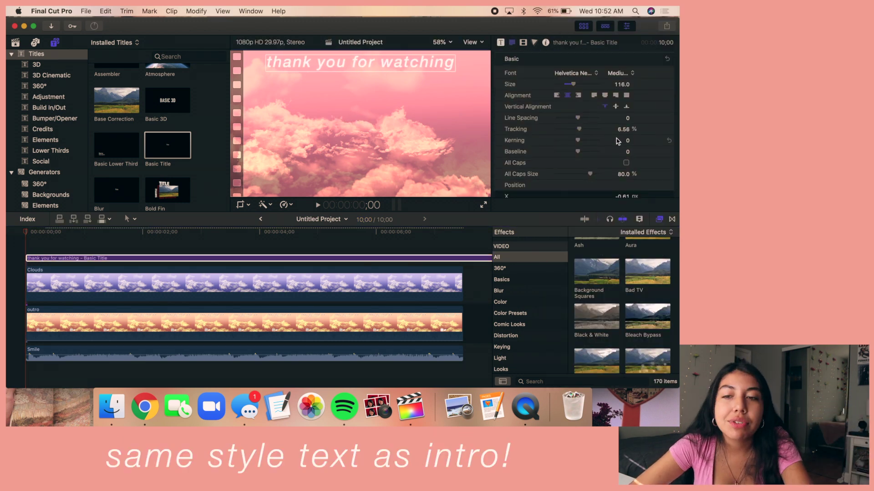
scroll(535, 179, "down", 5)
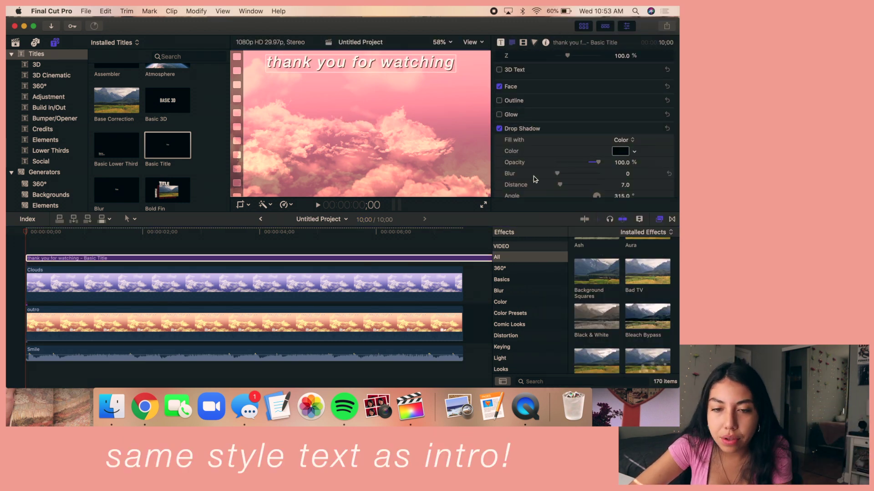
left_click(620, 151)
left_click_drag(19, 358, 54, 357)
left_click(11, 225)
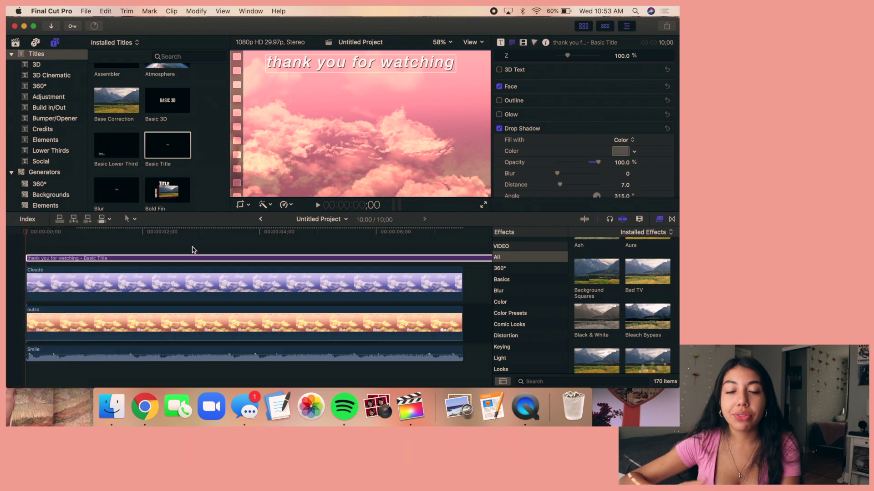
Add a second Basic Title at the timeline's start and enter the creator's social media handle as its text.
left_click(28, 241)
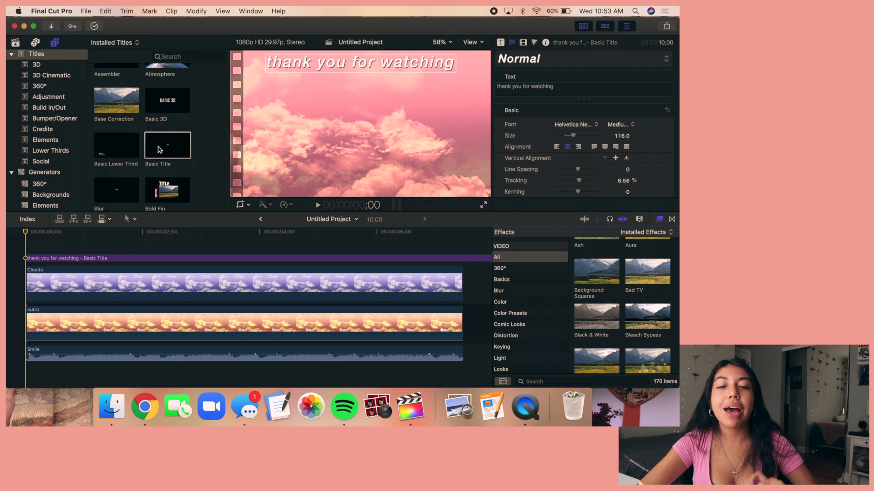
left_click_drag(160, 146, 29, 248)
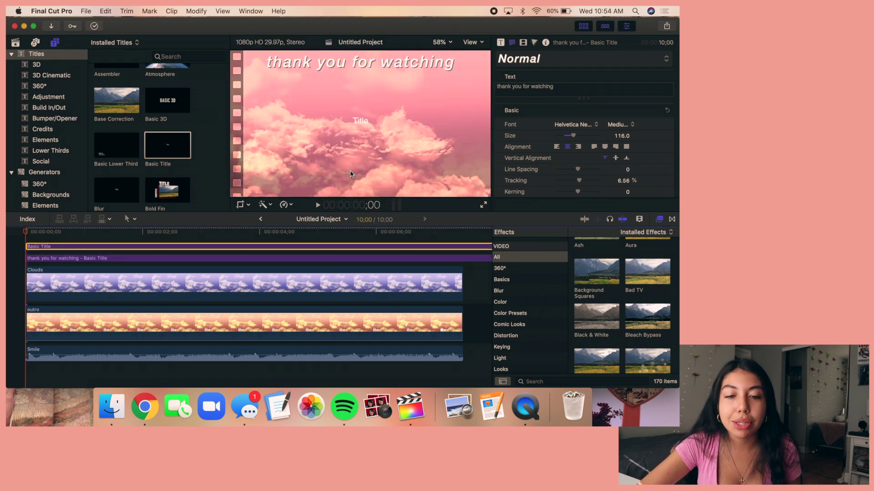
left_click(562, 89)
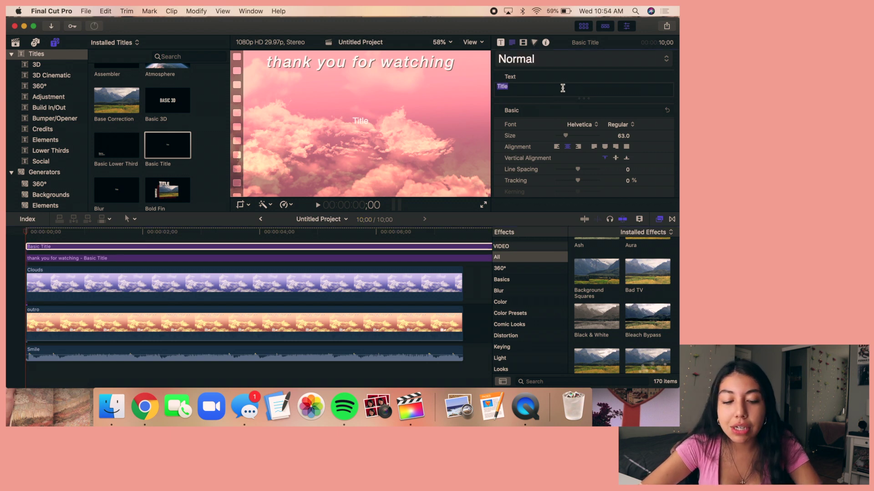
type("@")
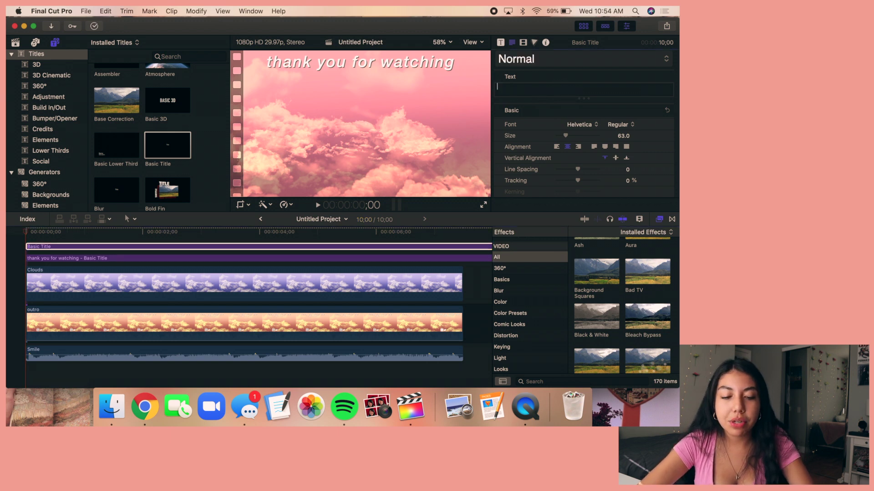
type("jac")
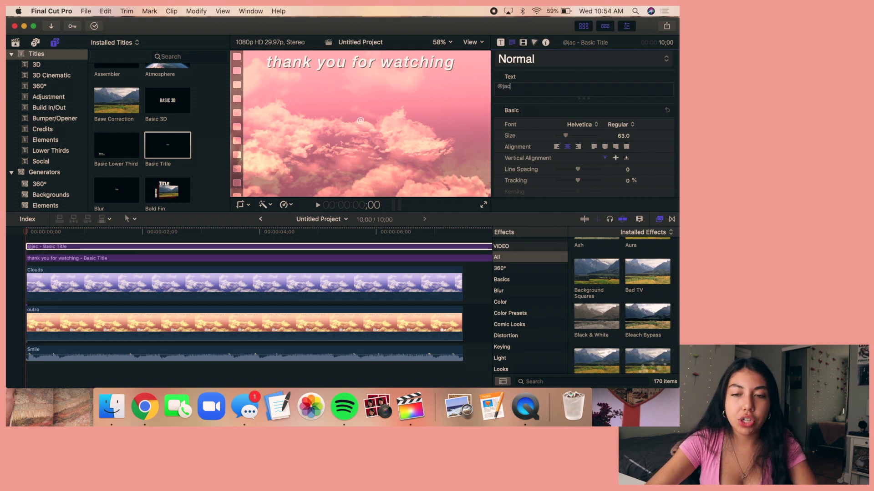
type("kiextoscano")
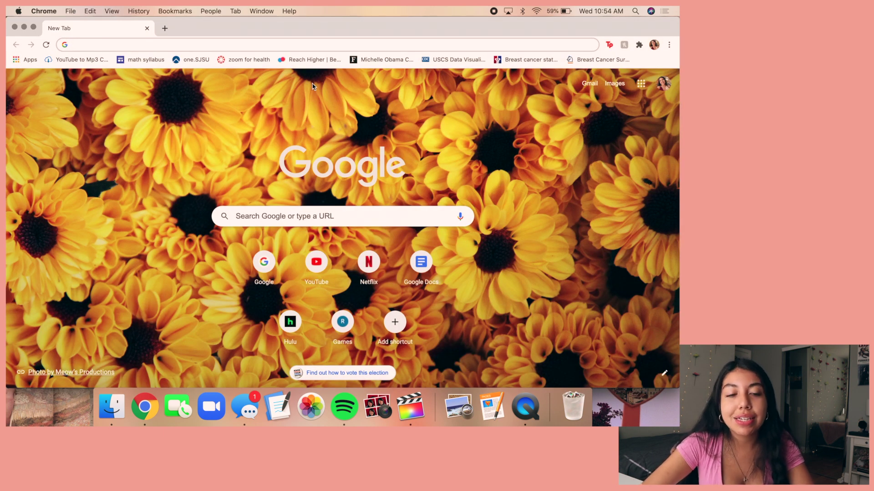
Switch to Chrome, search Google Images for "instagram logo" and "twitter logo", and save a black transparent icon of each.
type("instagram logo")
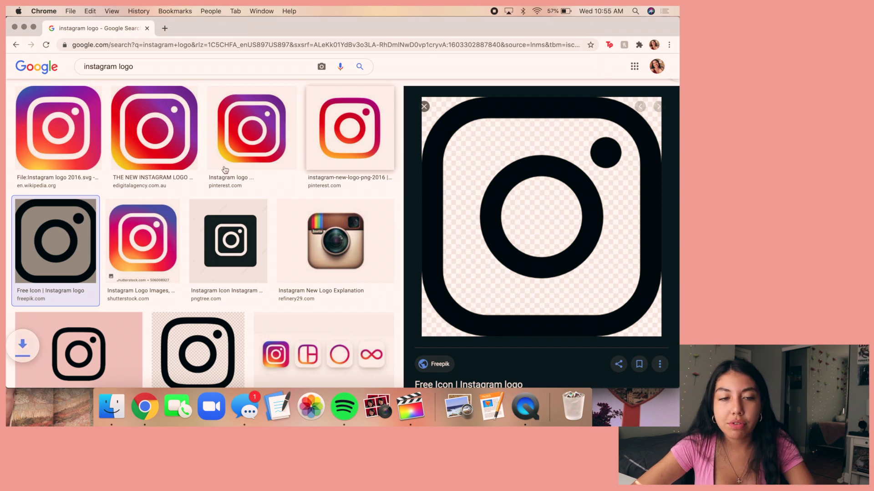
left_click_drag(176, 65, 82, 67)
type("twitte")
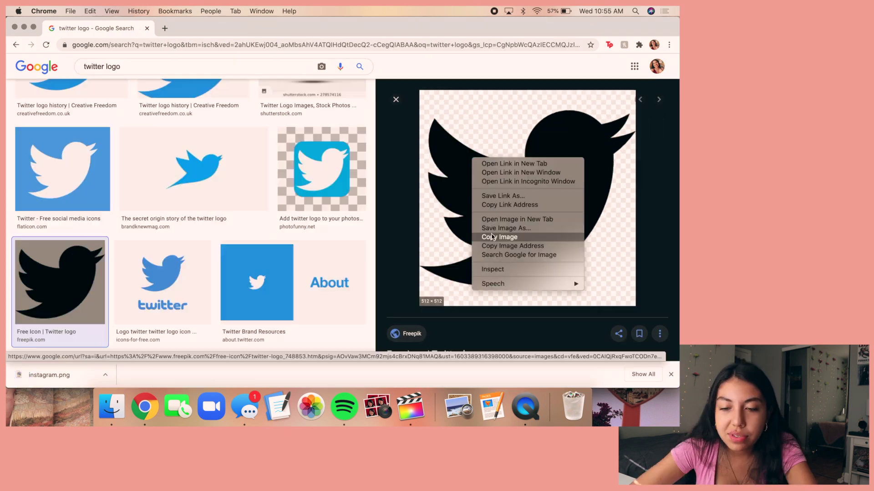
left_click(505, 228)
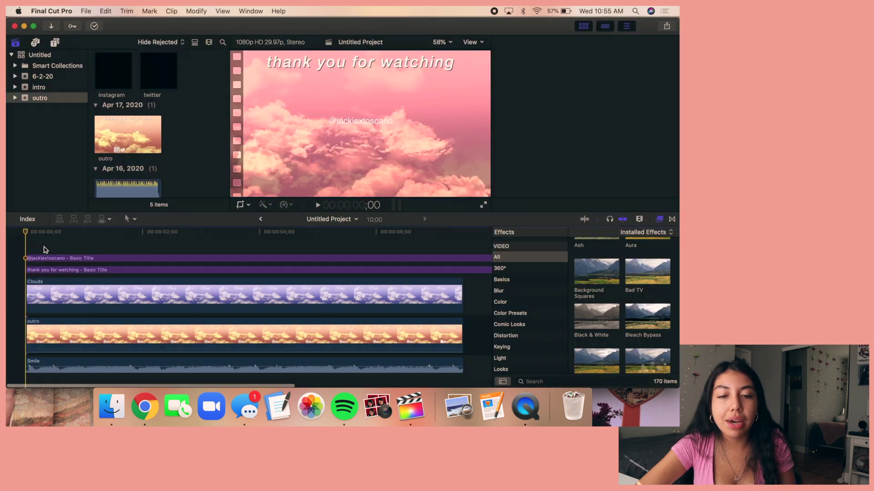
Move the social media handle title to the bottom of the frame and set its font to Helvetica Neue Light with 4.43% tracking.
left_click(46, 258)
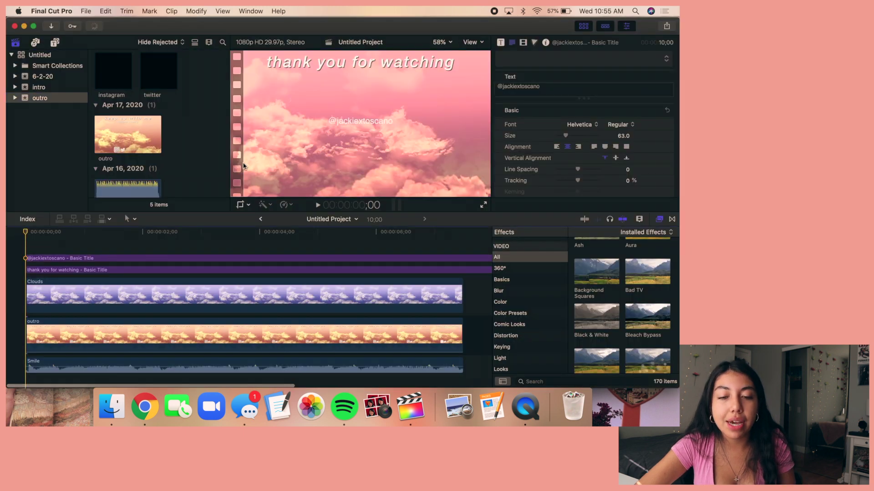
left_click_drag(379, 114, 383, 181)
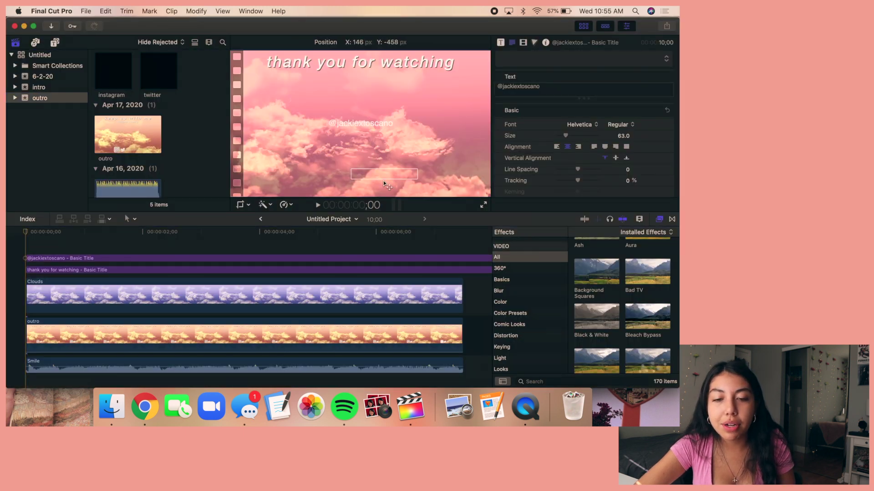
left_click(626, 104)
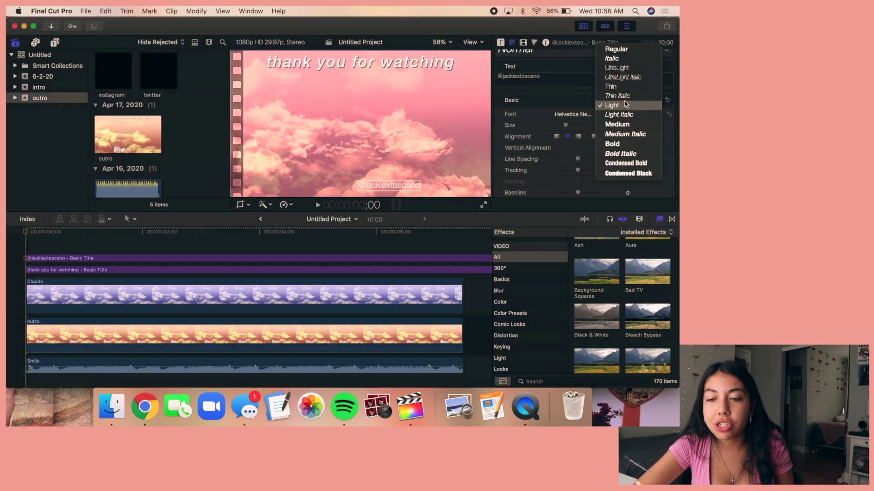
left_click(626, 105)
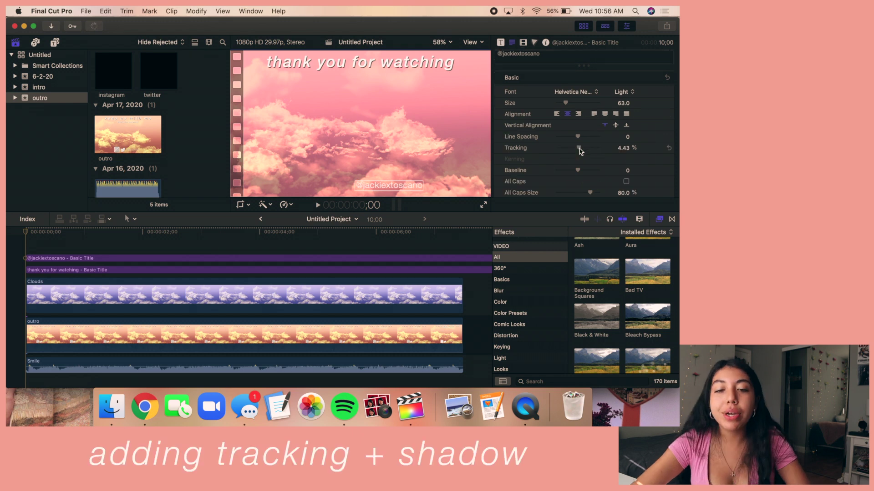
Add a gray drop shadow to the handle title with 100% opacity, blur 0 and distance 5.
scroll(582, 136, "down", 10)
left_click(499, 192)
left_click(656, 192)
scroll(637, 164, "down", 3)
left_click(620, 147)
left_click_drag(13, 364, 72, 364)
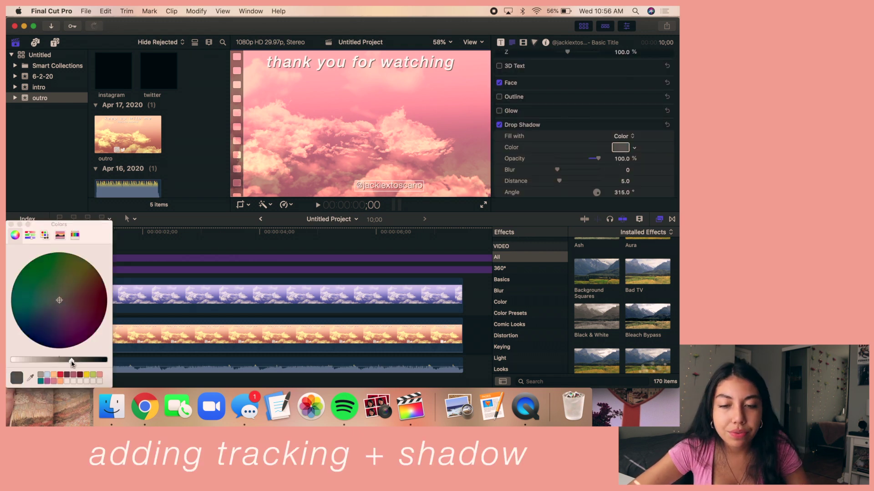
left_click(11, 223)
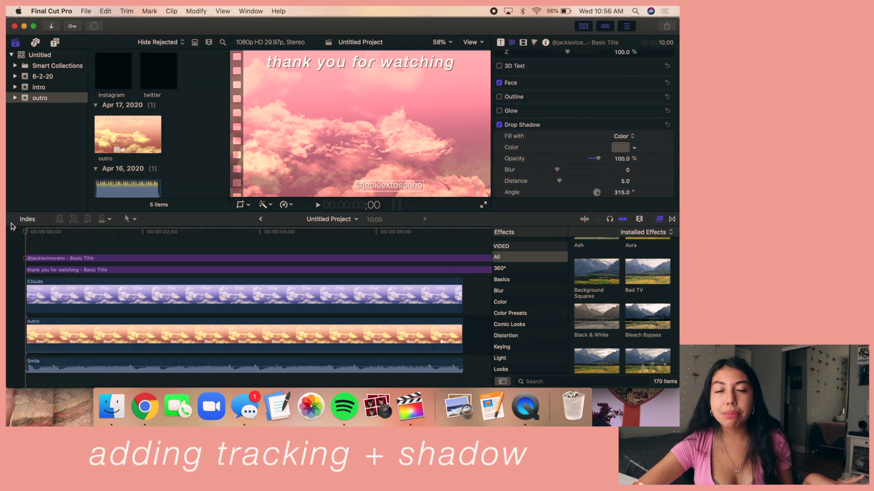
Connect the instagram logo above the titles at the timeline's start, spanning the full length of the Clouds clip.
left_click(64, 257)
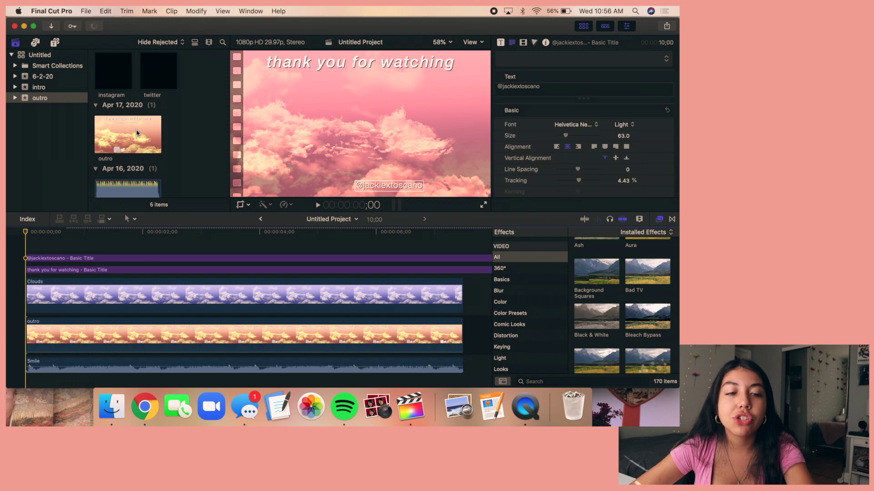
left_click(107, 71)
key("q")
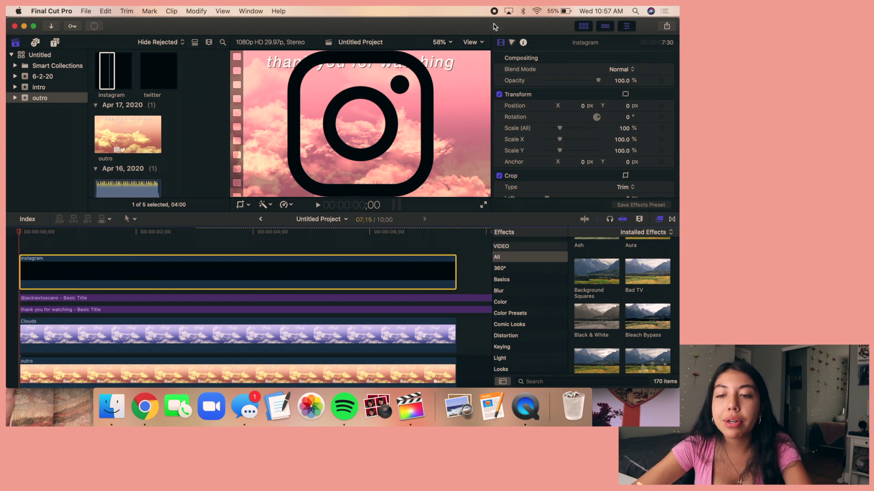
Turn the Instagram logo white by raising its shadows exposure to the maximum in the Color Board.
left_click(512, 42)
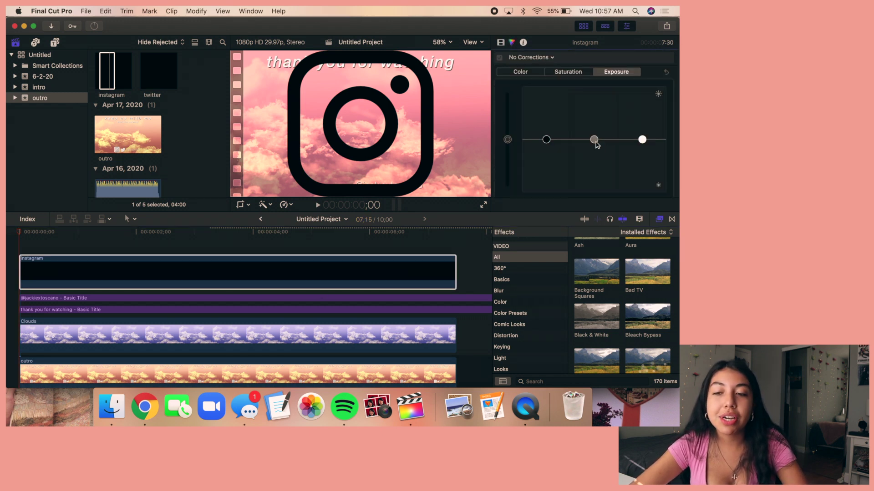
left_click_drag(557, 140, 556, 86)
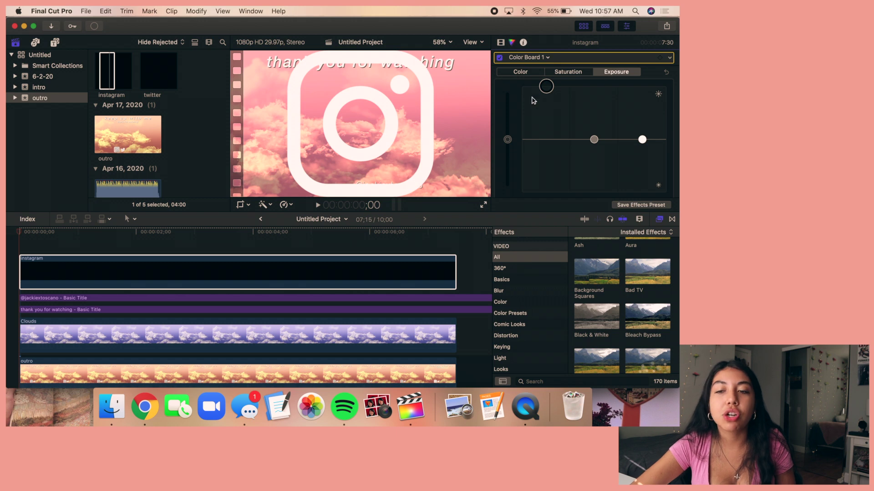
scroll(569, 132, "down", 5)
scroll(568, 132, "up", 3)
Transform the Instagram logo down to about 7% scale and place it beside the handle at the bottom of the frame.
left_click(248, 205)
left_click(196, 266)
left_click(248, 205)
left_click(253, 215)
left_click_drag(391, 156, 365, 129)
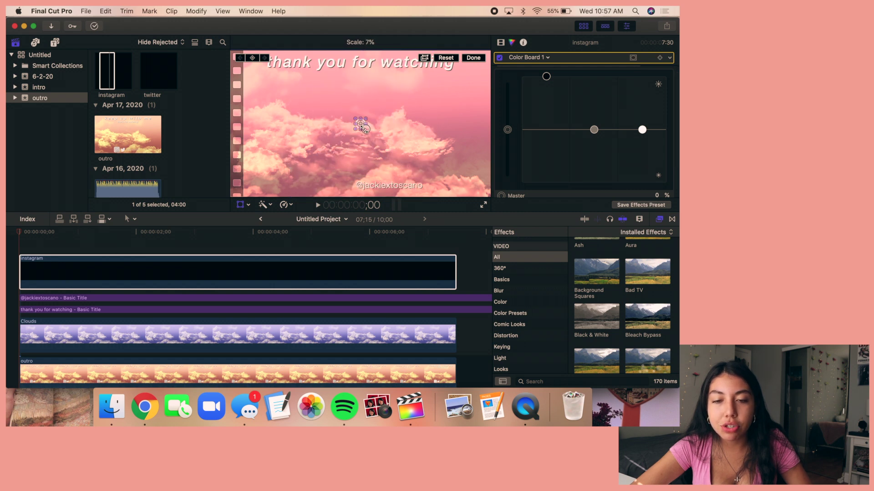
Connect the twitter logo above the instagram clip, make it white, and shrink it to fit between the Instagram logo and the handle.
left_click(163, 73)
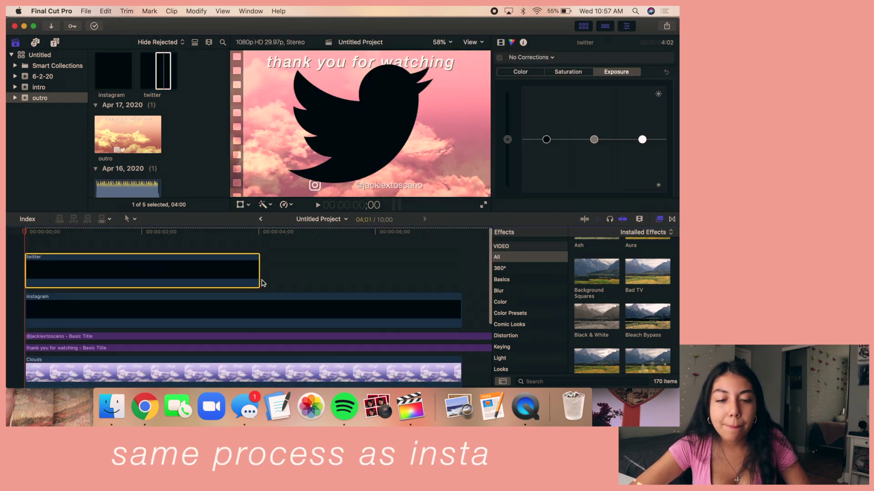
left_click(240, 205)
left_click_drag(455, 182, 335, 190)
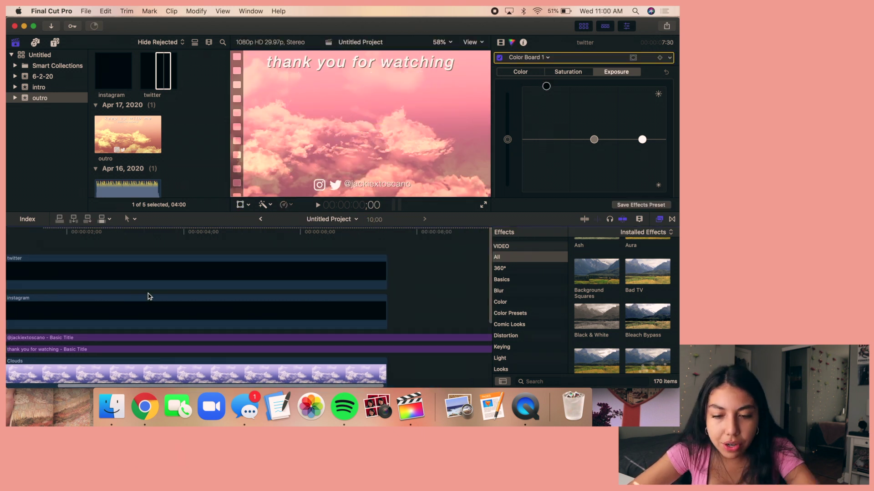
Trim both title clips to end together with the Clouds clip.
scroll(148, 296, "down", 5)
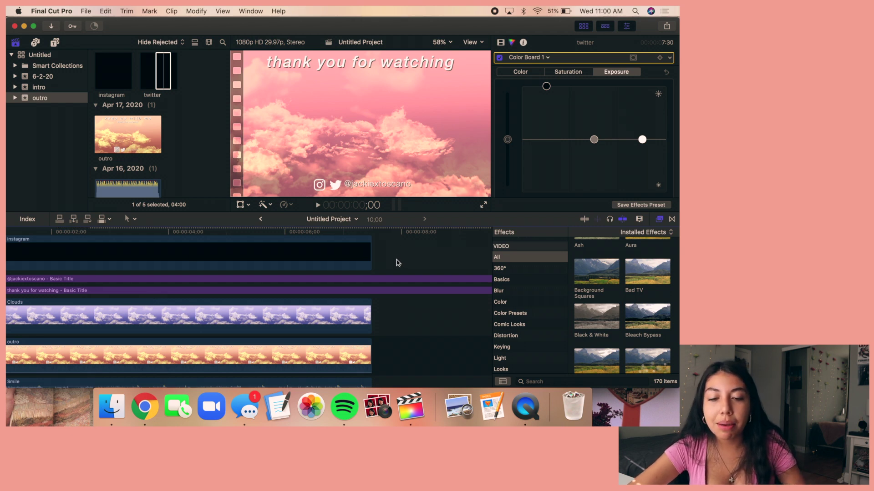
left_click(371, 300)
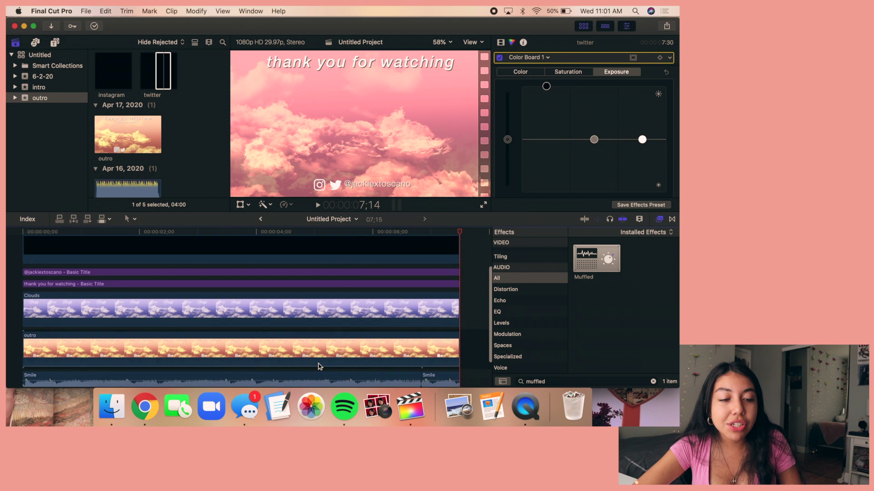
Combine the twitter, instagram and both title clips into a compound clip named "overlay".
scroll(318, 364, "up", 4)
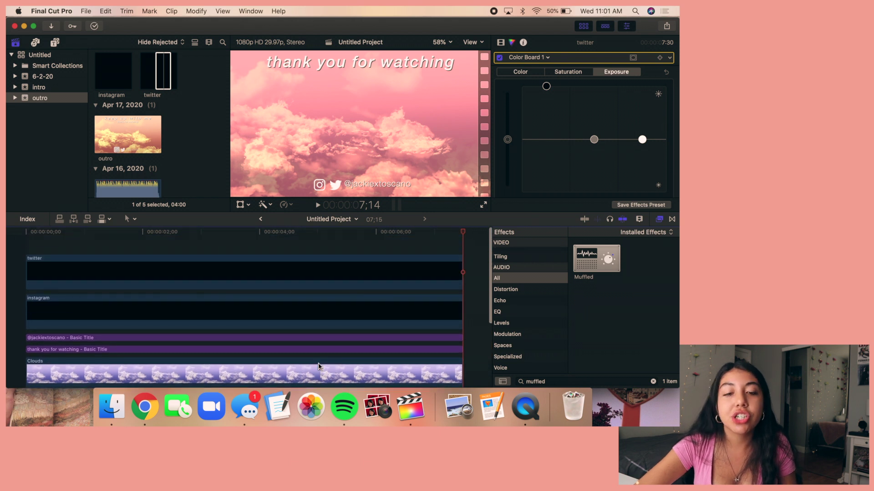
left_click(25, 250)
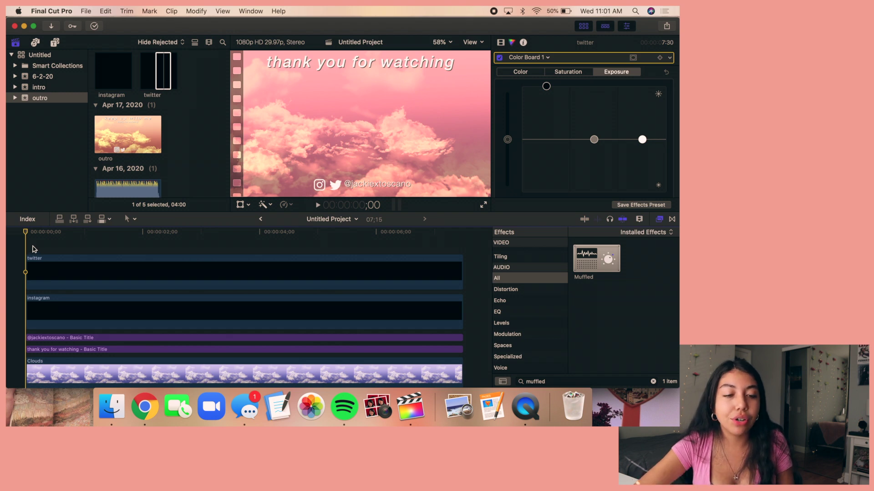
left_click_drag(35, 250, 137, 318)
key("alt+g")
key("Return")
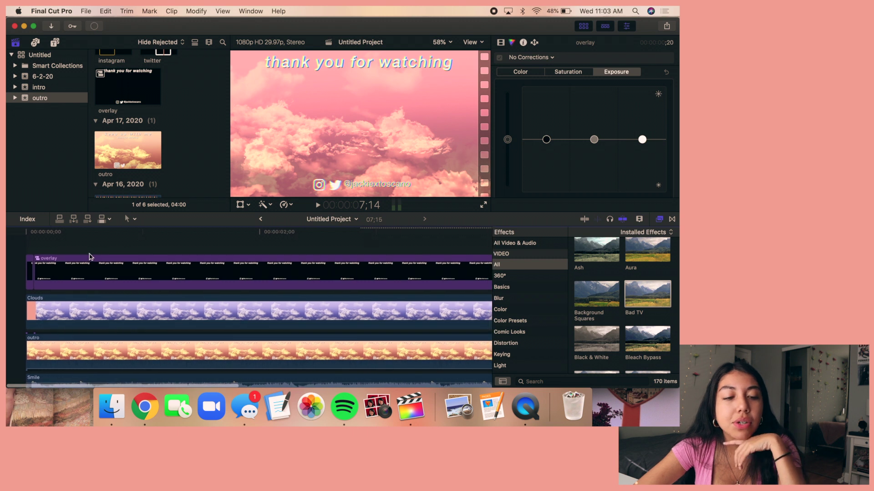
Return the playhead to the start of the timeline to preview the outro.
left_click(20, 245)
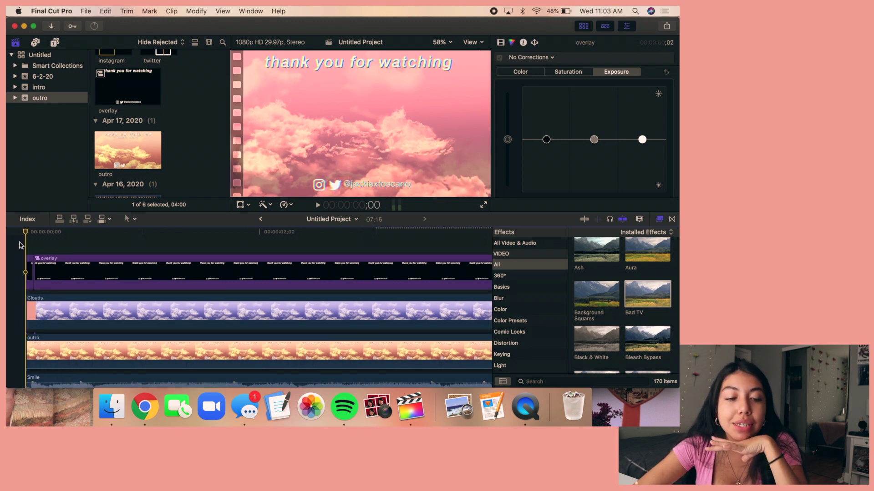